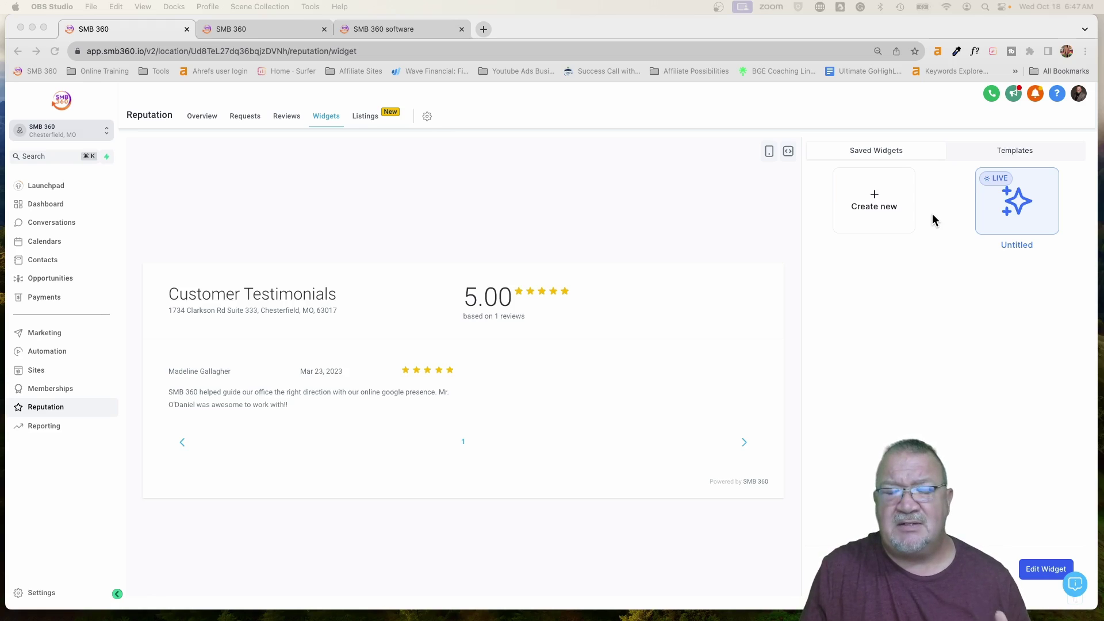
Step: Start a new review widget and toggle the Facebook review source off and back on
click(875, 202)
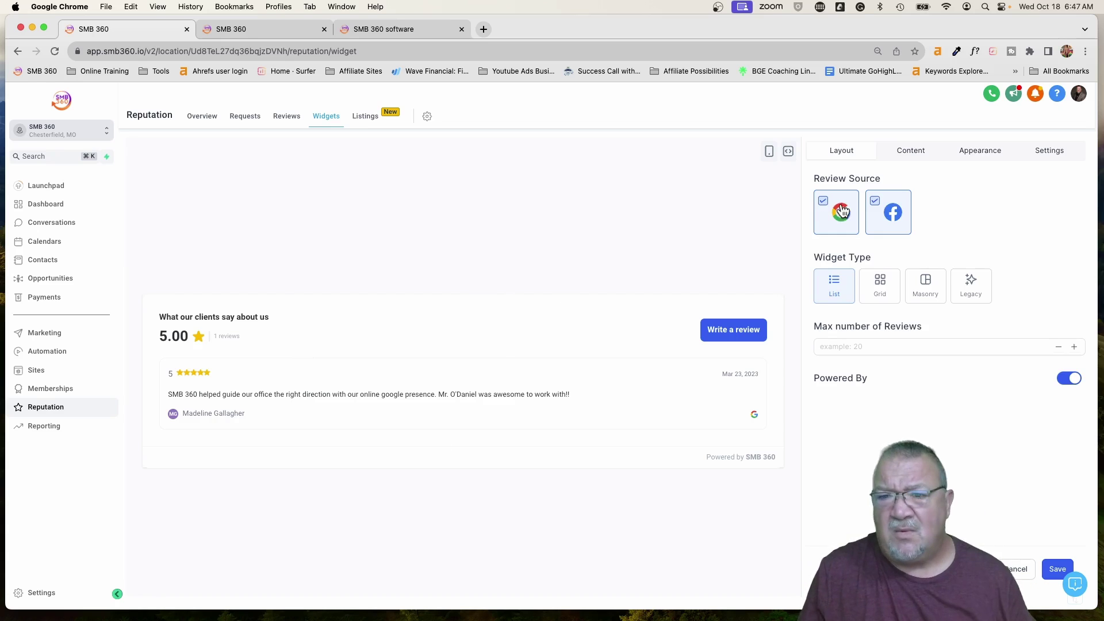
click(876, 203)
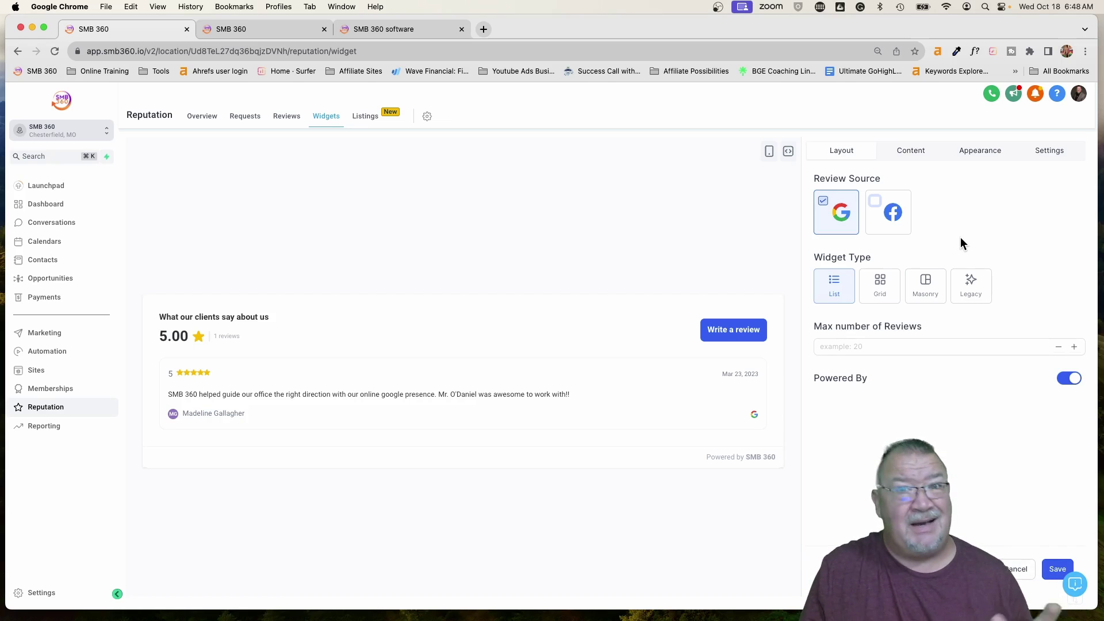
click(875, 203)
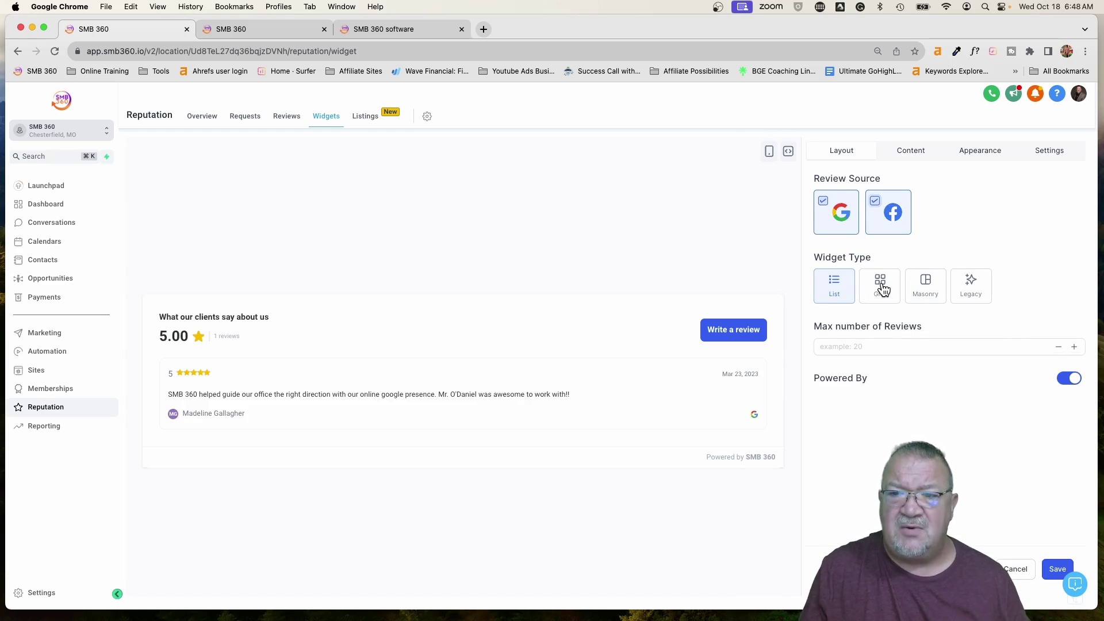
Step: Compare the Grid, Masonry and Legacy widget types and settle on Grid
scroll(883, 290, up, 3)
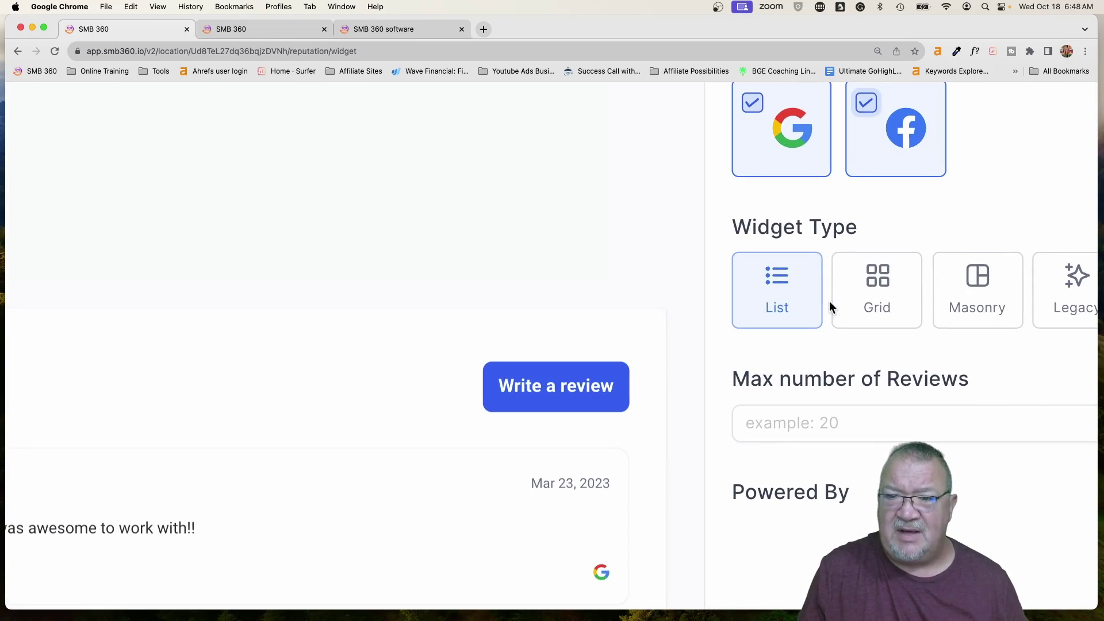
scroll(886, 301, up, 3)
scroll(886, 303, right, 1)
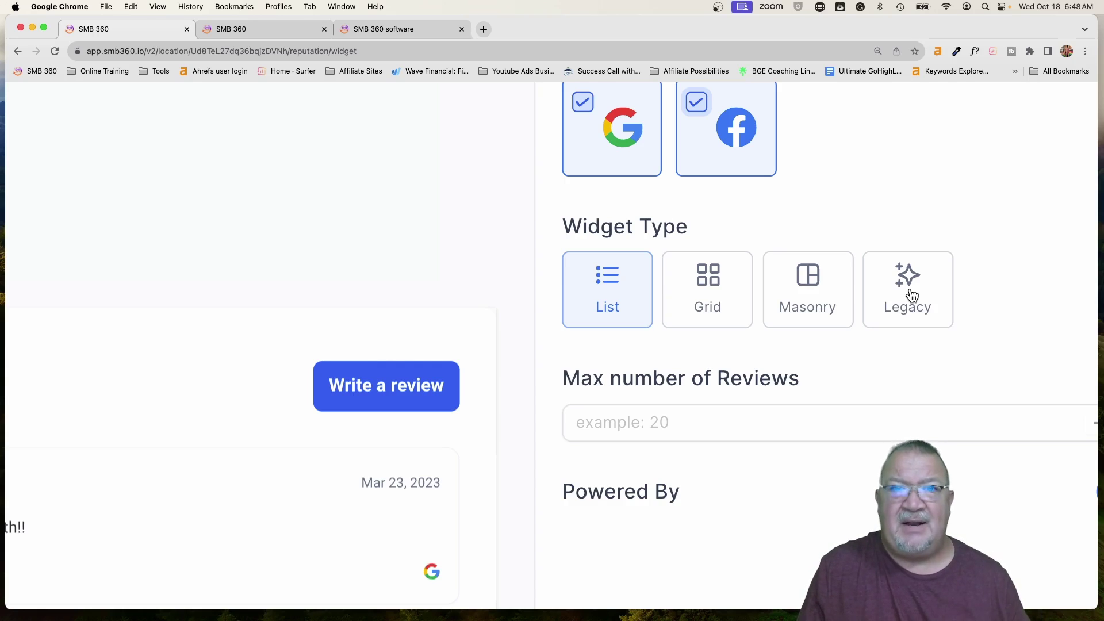
key(super+minus)
key(super+minus)
key(super+minus)
key(super+minus)
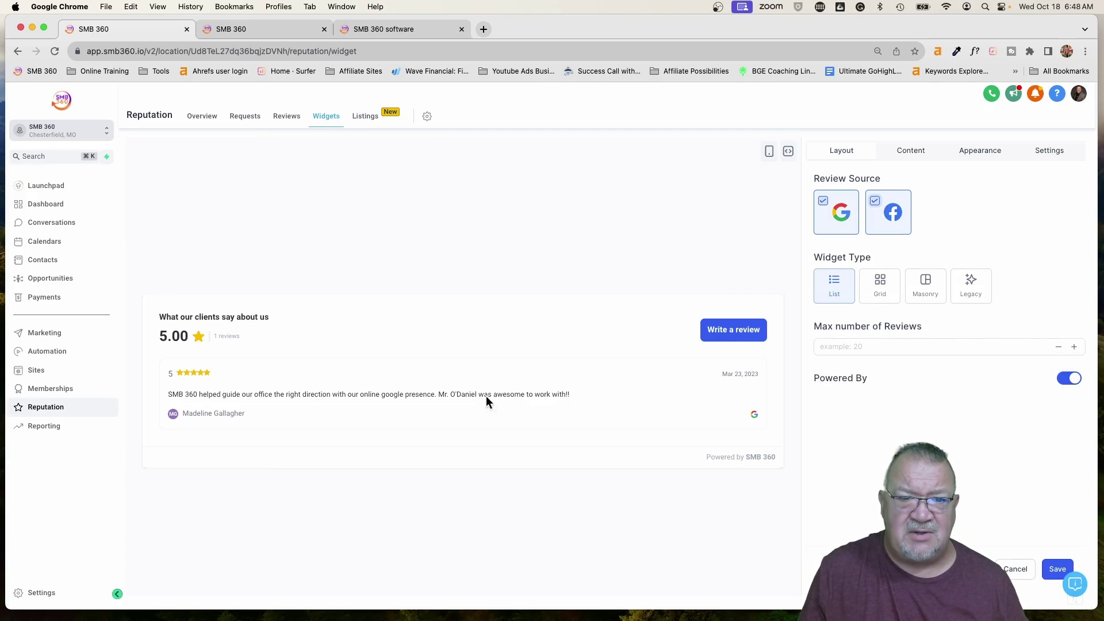
click(878, 286)
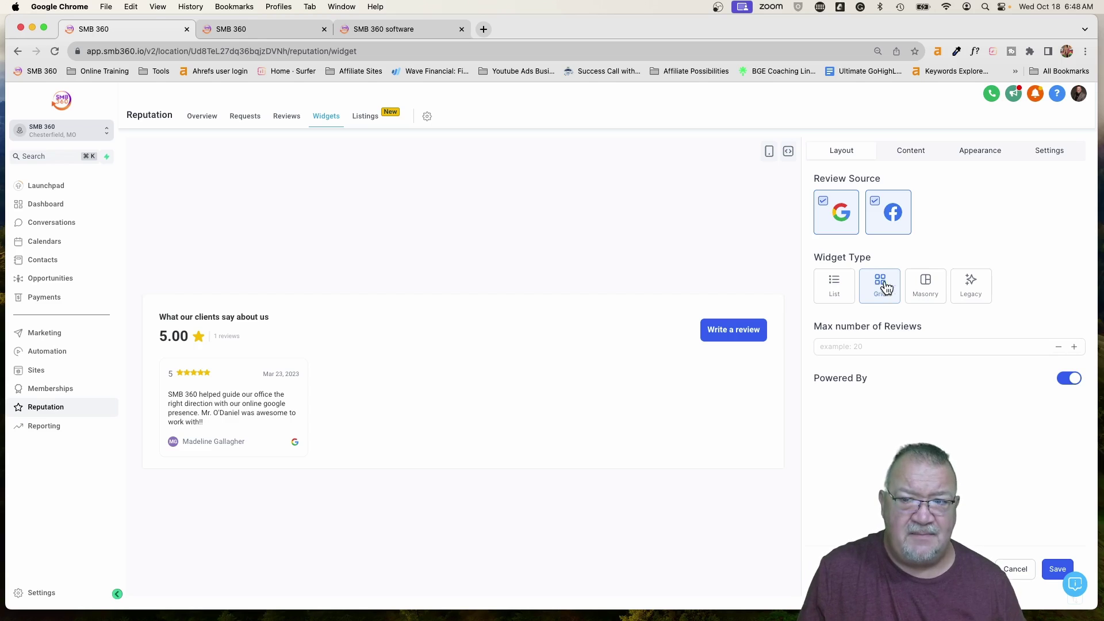
click(927, 292)
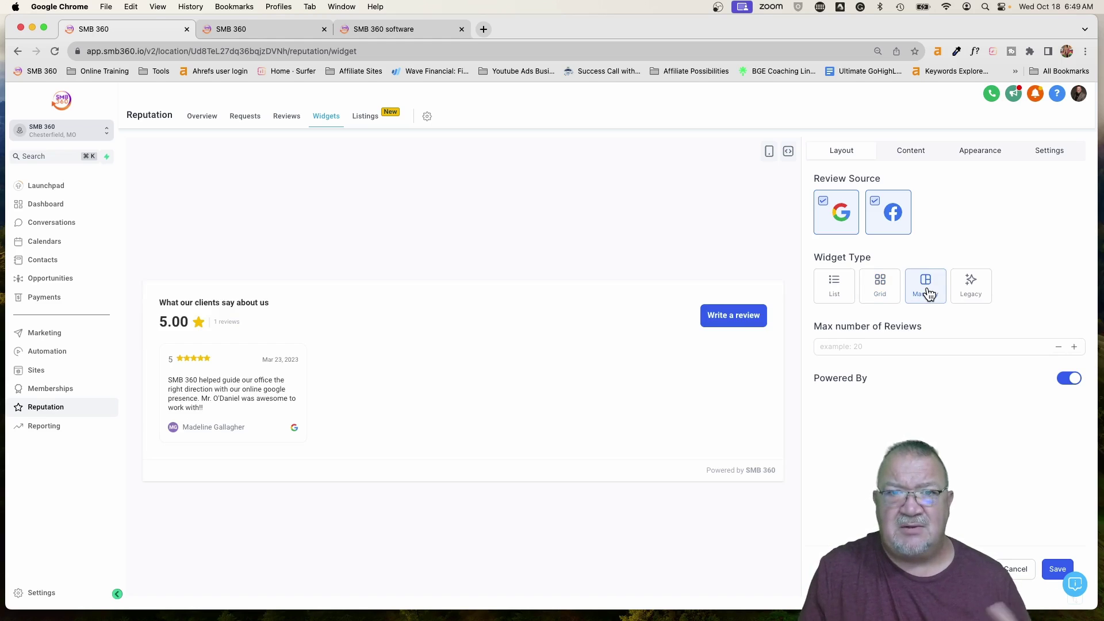
click(972, 291)
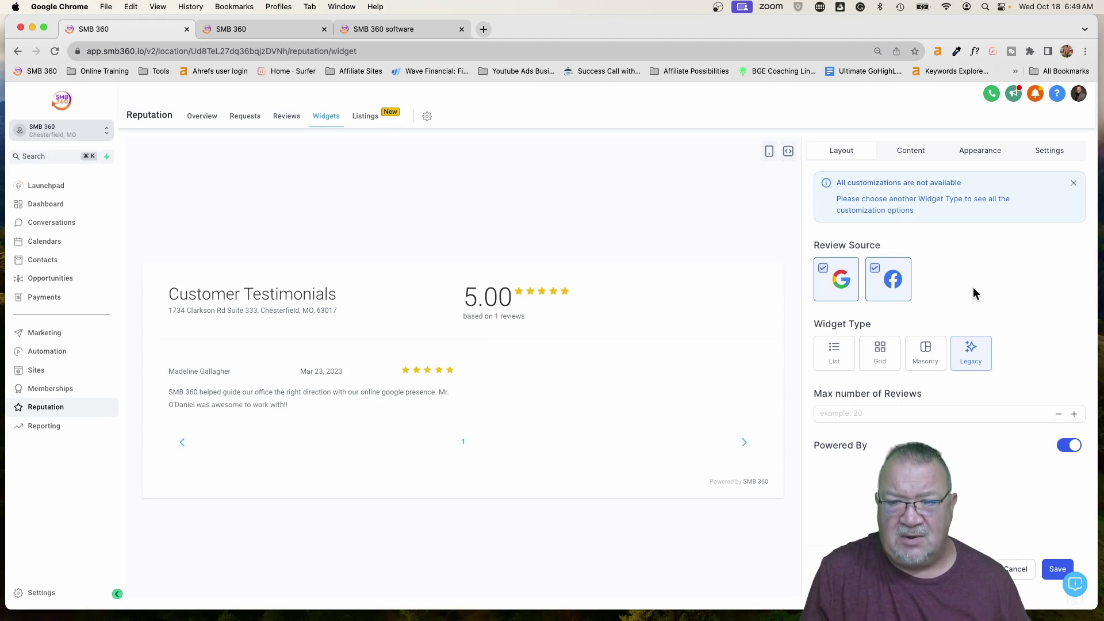
click(881, 352)
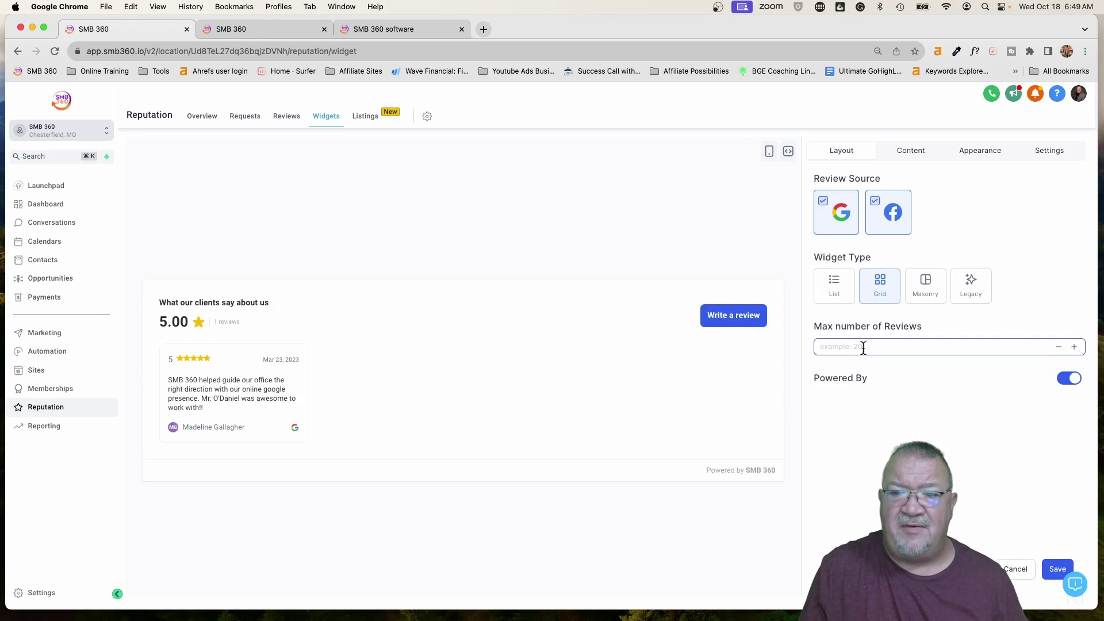
Step: Cap the widget's maximum number of reviews at 50
click(864, 347)
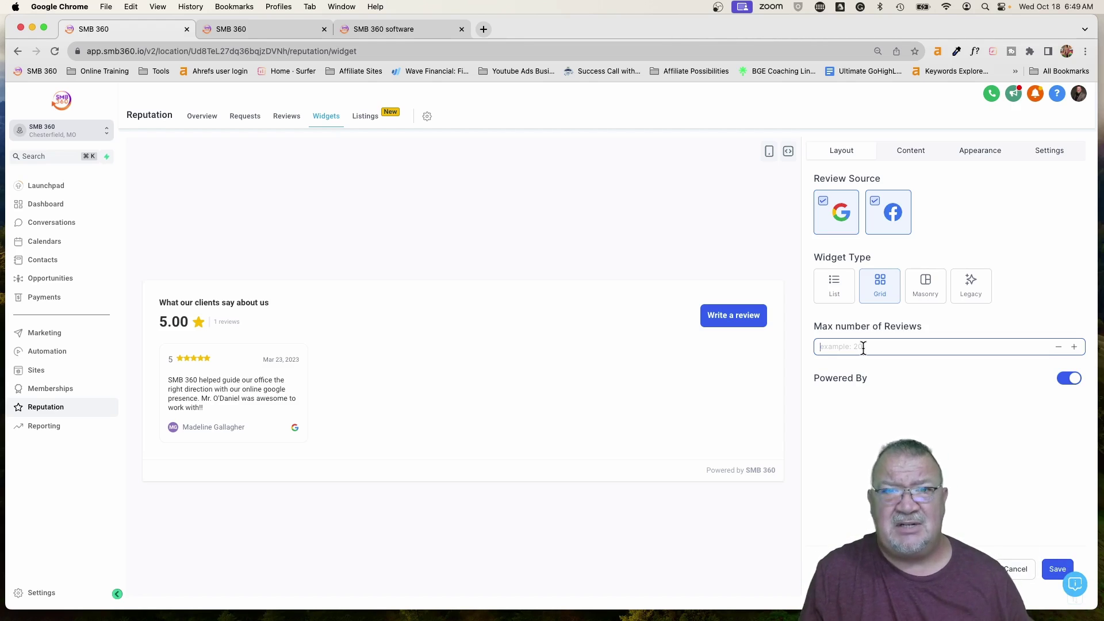
text(50)
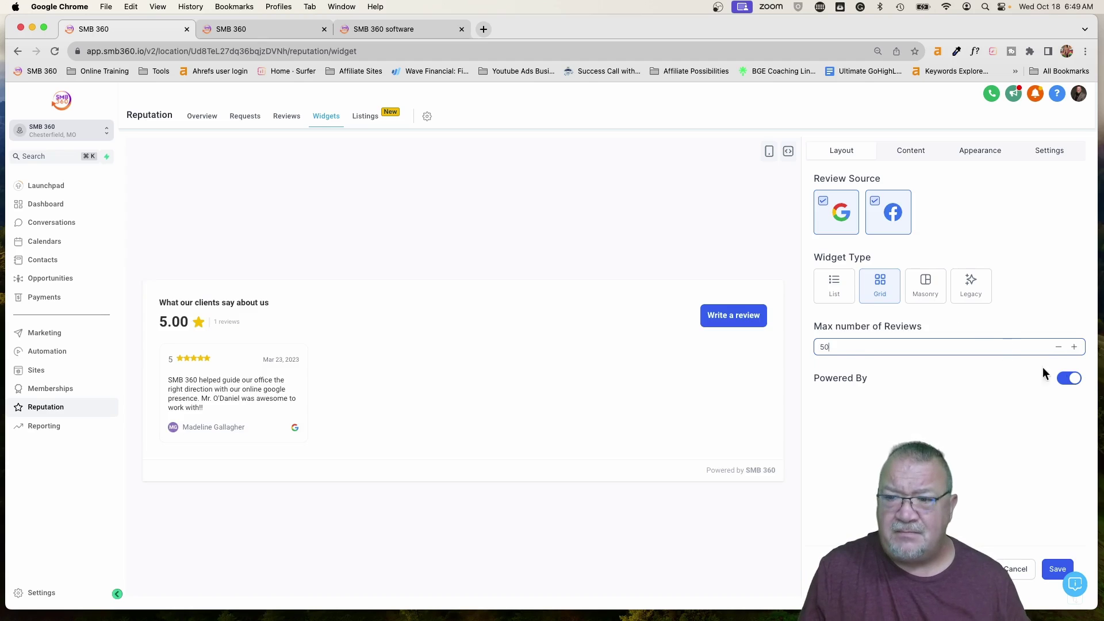
scroll(720, 481, up, 5)
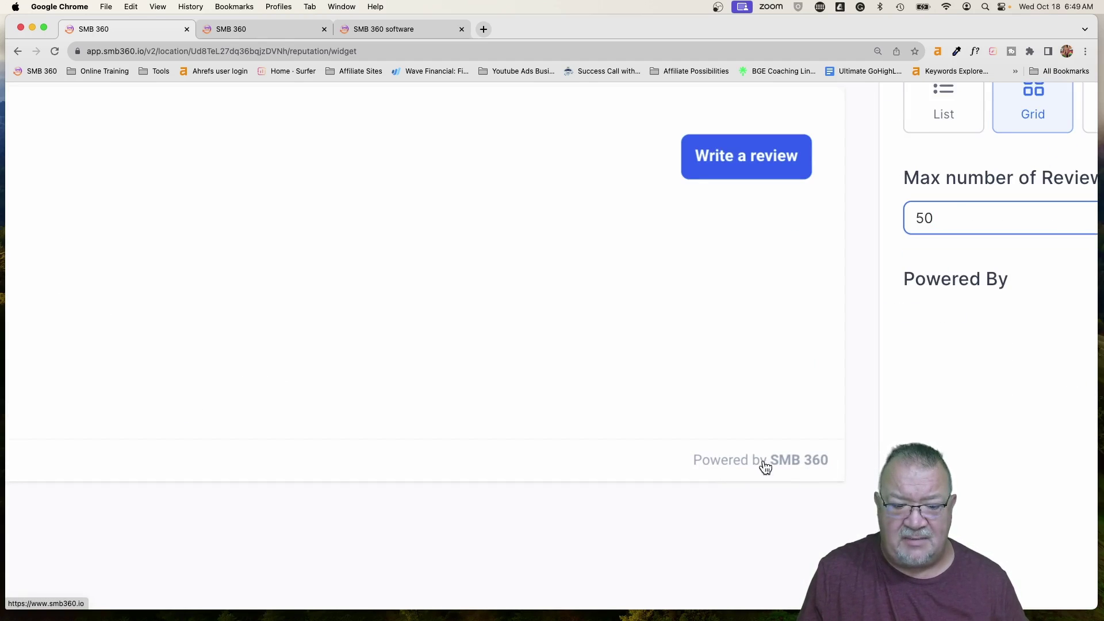
scroll(789, 462, down, 5)
Step: Toggle the 'Powered by SMB 360' footer off and back on, leaving it shown
click(1069, 378)
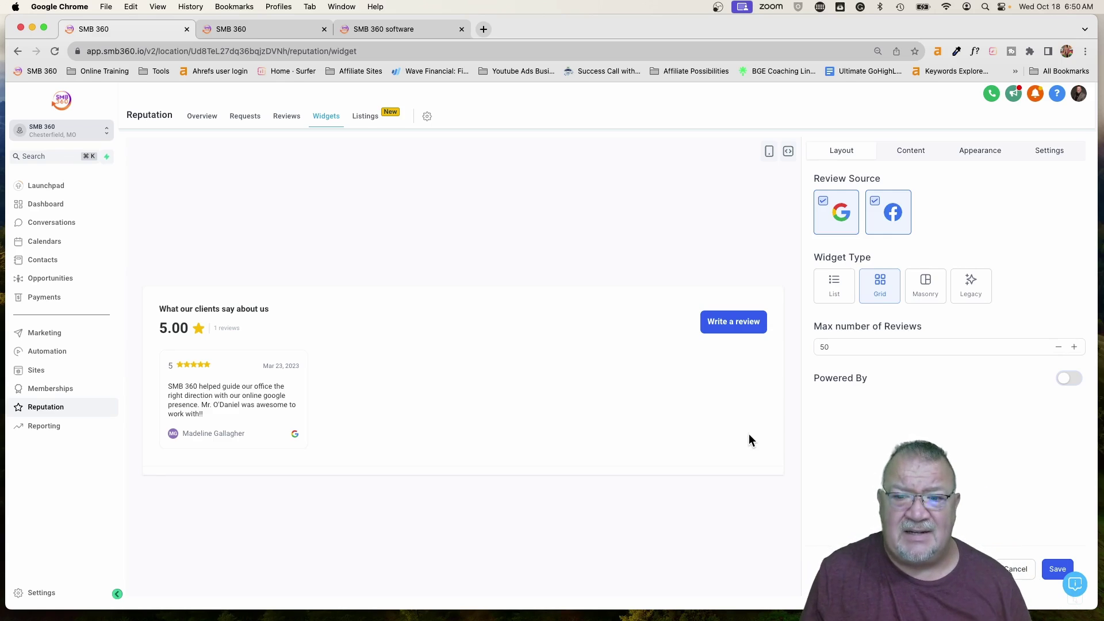
click(1070, 379)
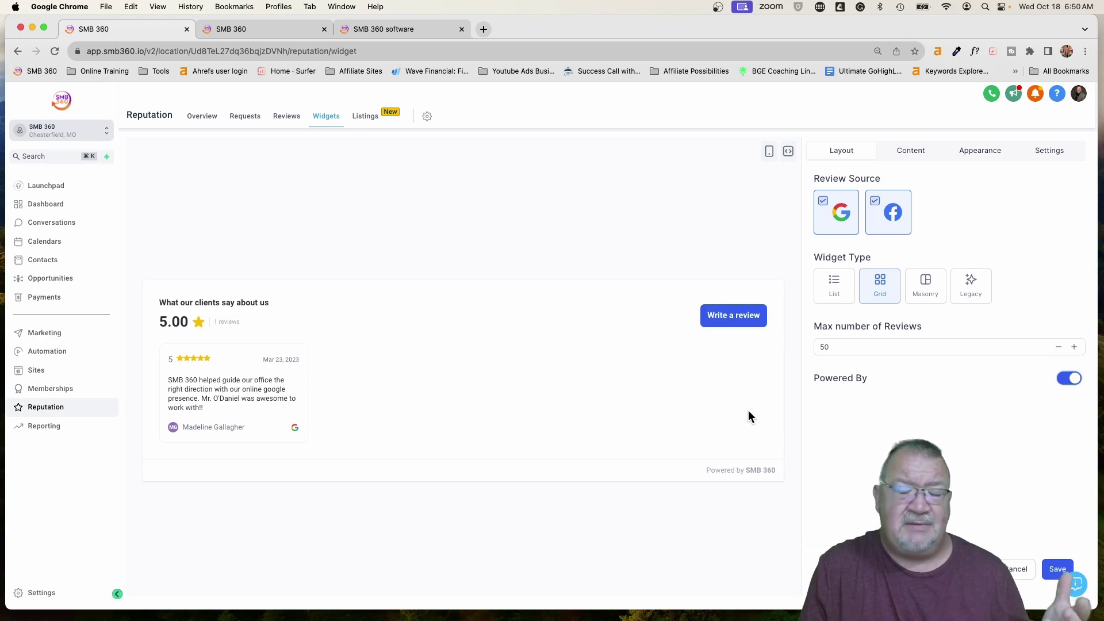
click(910, 151)
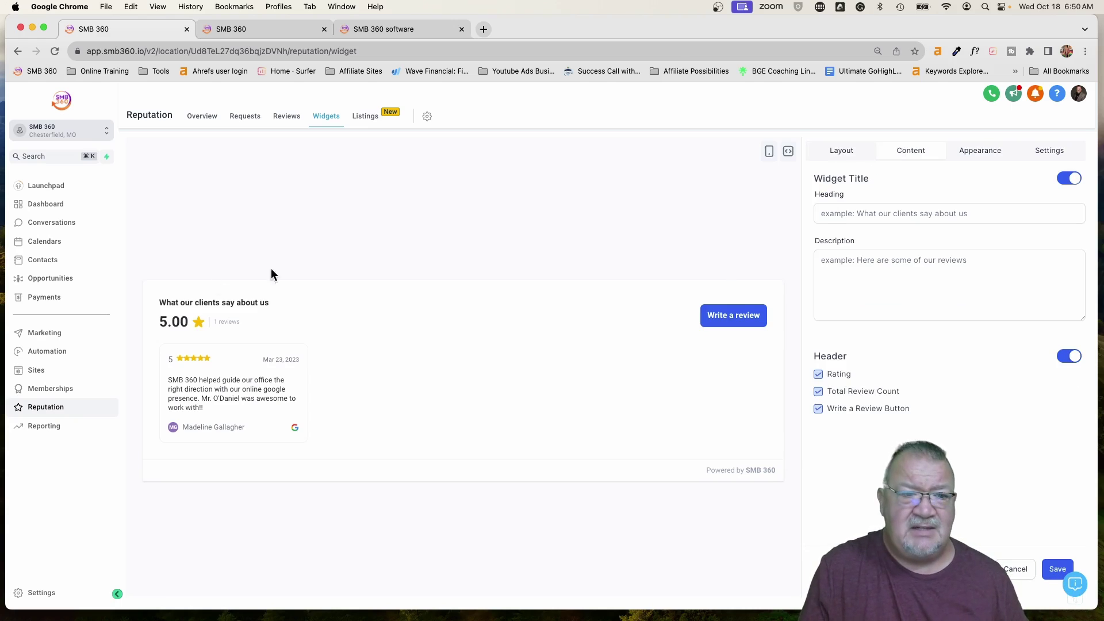
Step: Set the widget heading to 'Client Testimonials'
drag(160, 302, 278, 304)
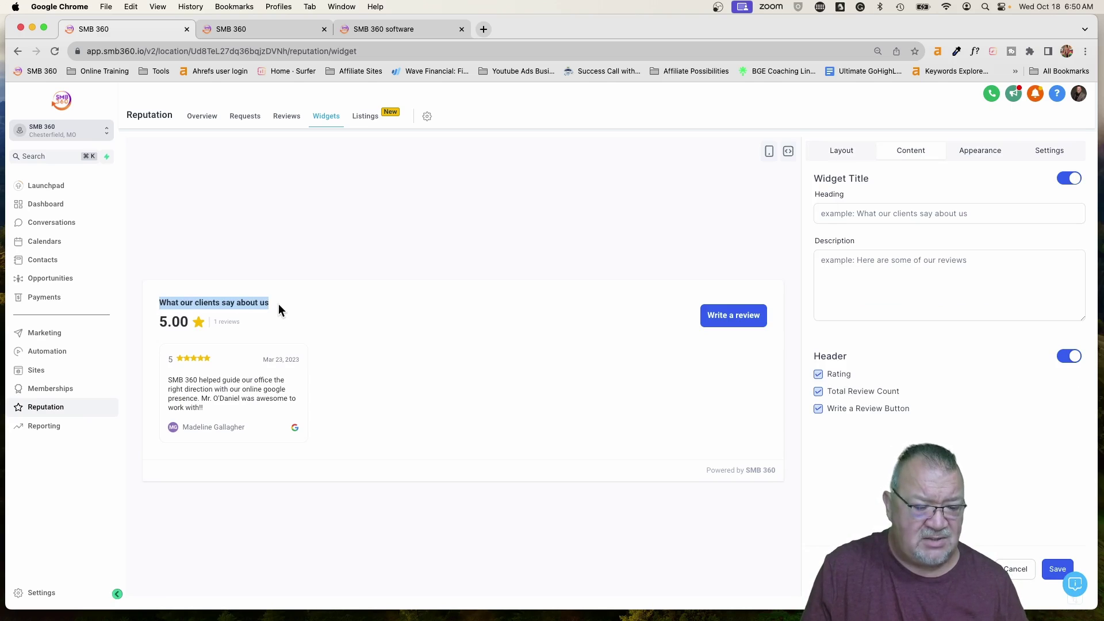
scroll(278, 304, up, 5)
scroll(278, 304, left, 5)
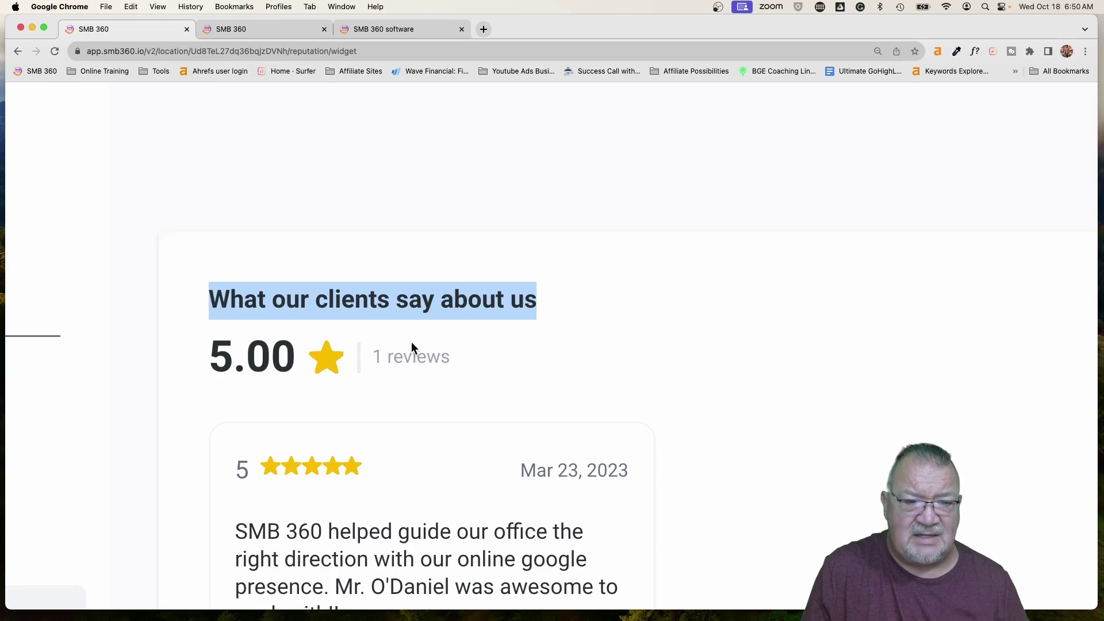
scroll(412, 342, down, 5)
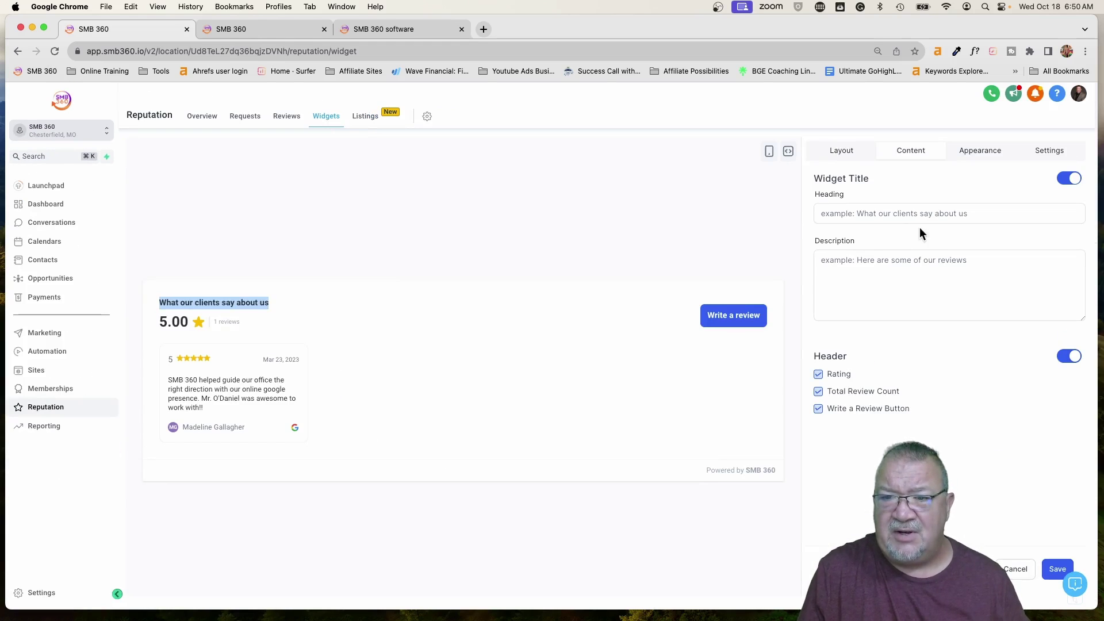
click(889, 213)
text(Client)
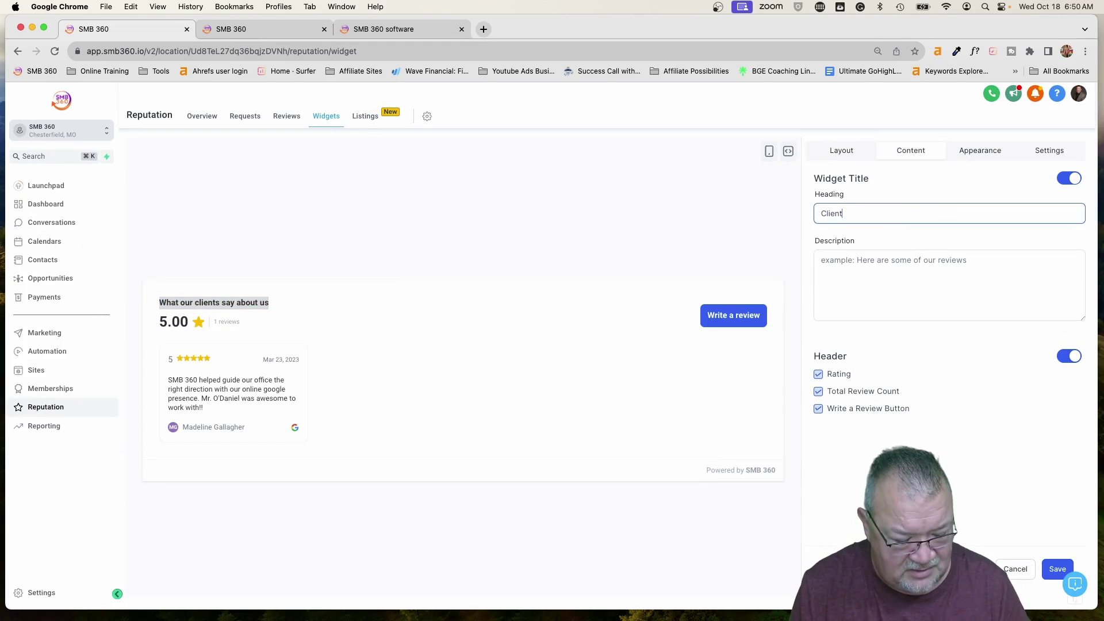
text( Testimonials)
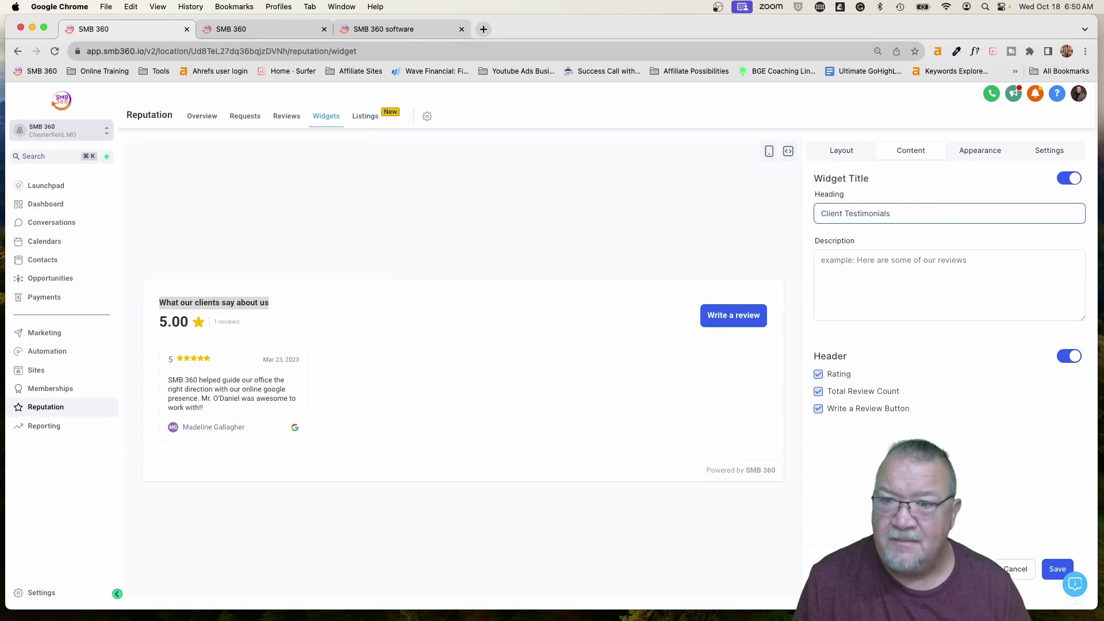
Step: Enter the description 'Here is what our clients are saying about us.'
key(Tab)
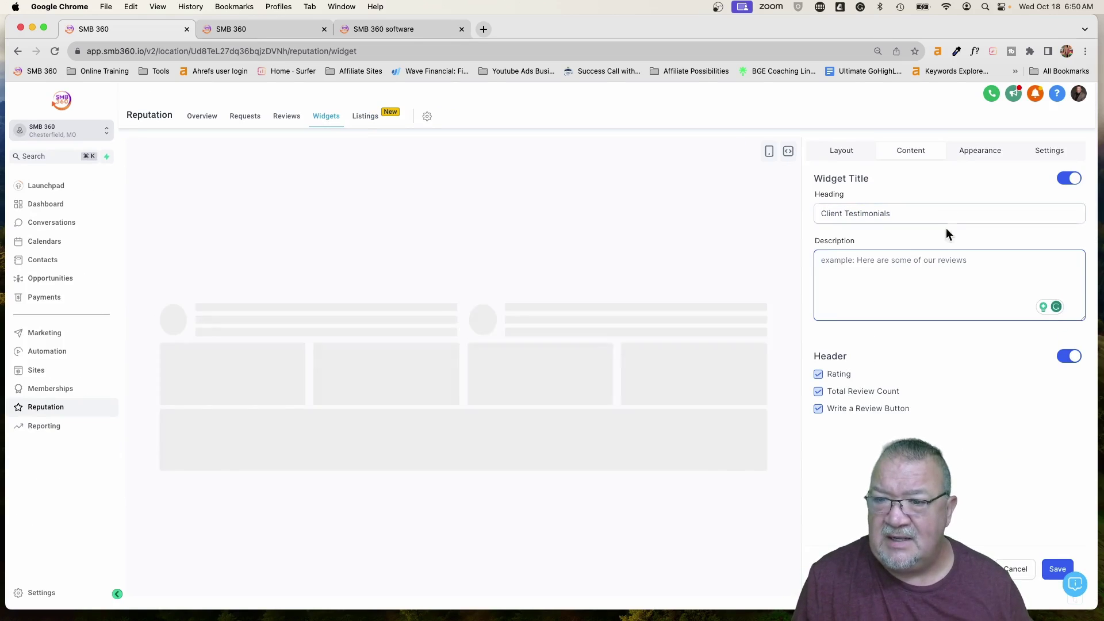
text(Here )
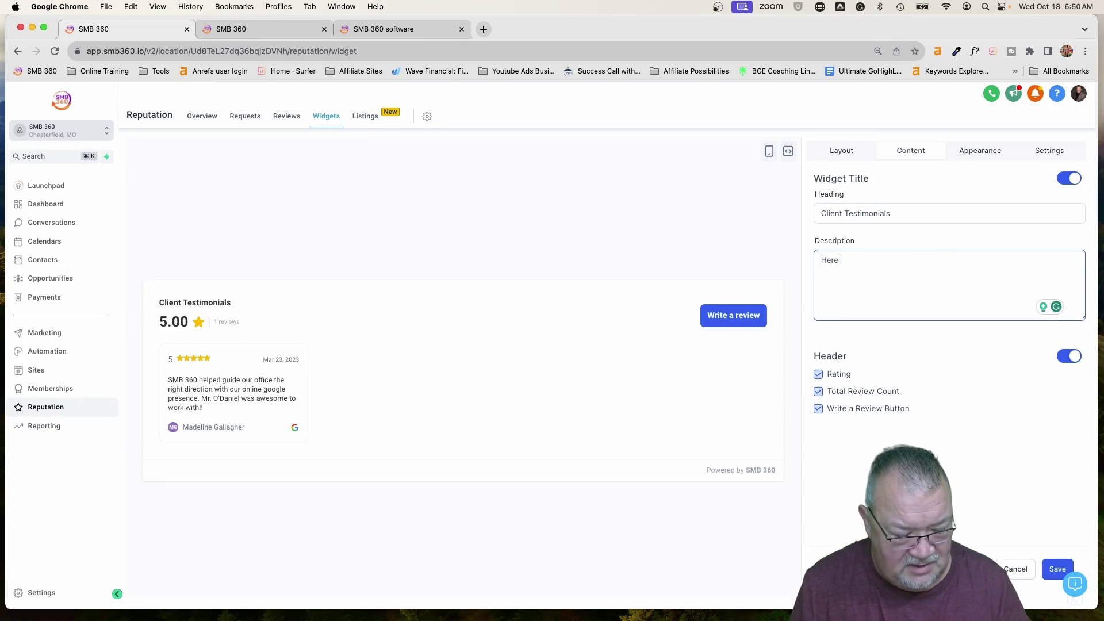
text(is)
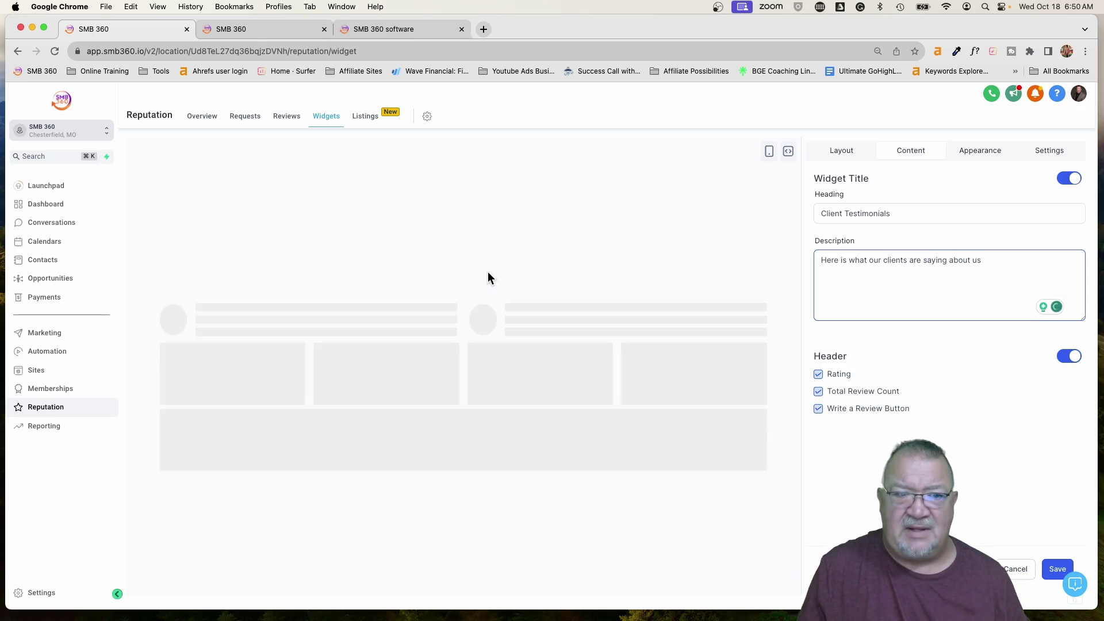
scroll(234, 305, up, 5)
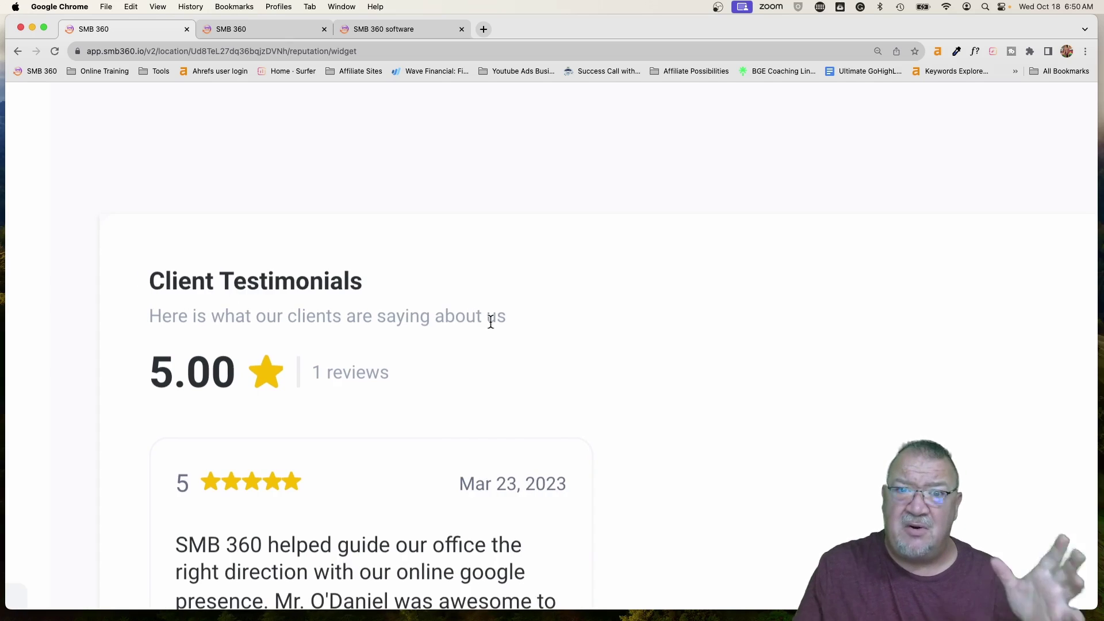
scroll(491, 322, down, 5)
scroll(491, 322, down, 2)
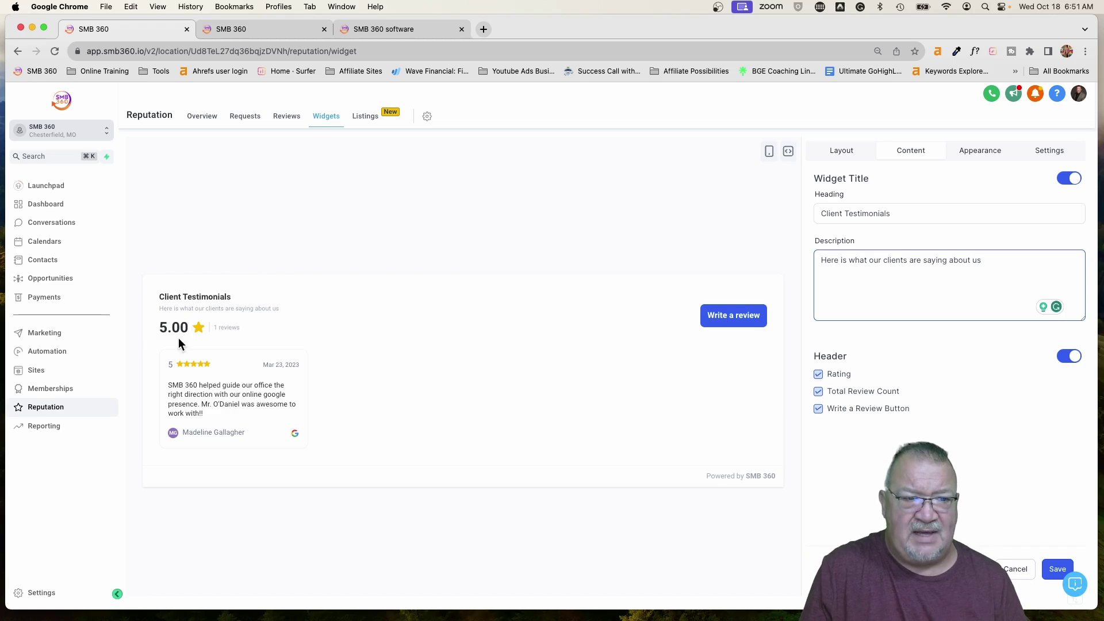
Step: Toggle the header rating and star rating off and back on, keeping the 5.00 rating visible
click(1071, 356)
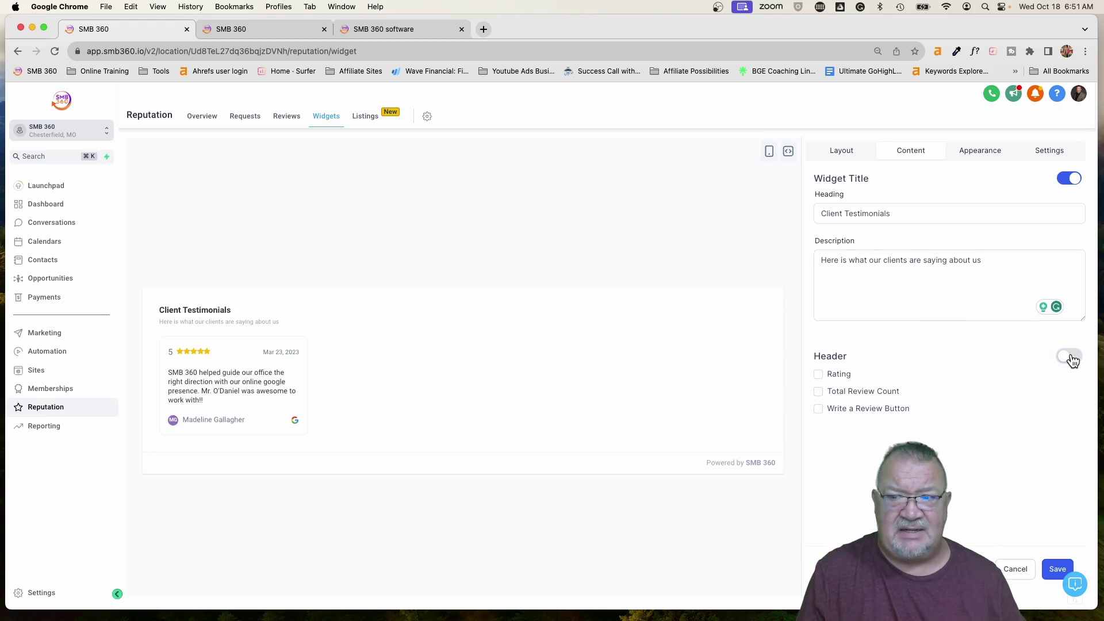
click(1071, 357)
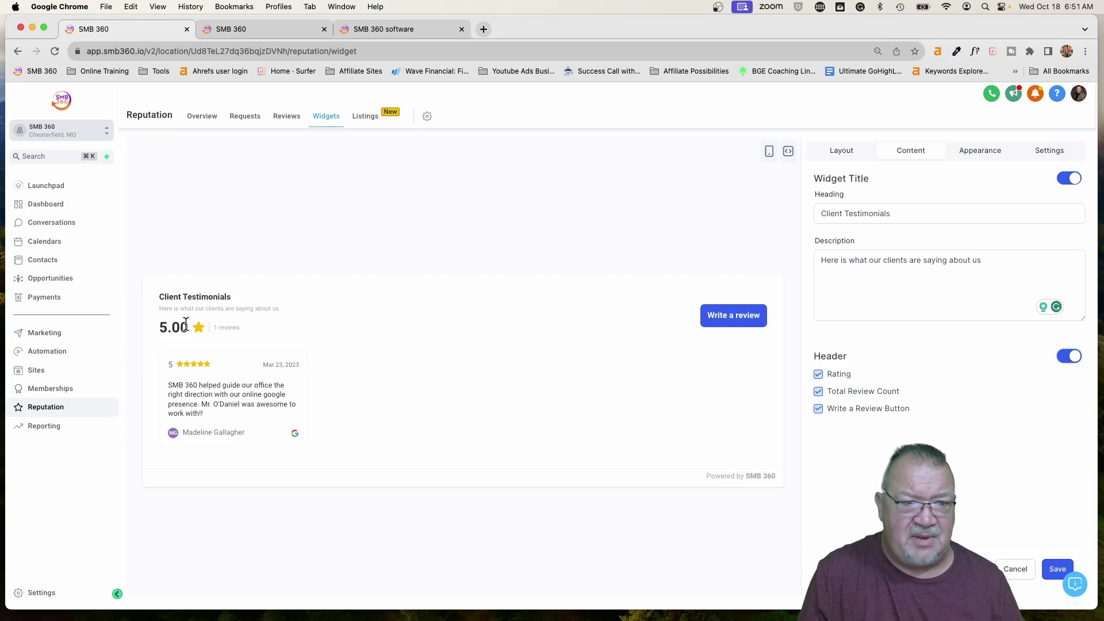
drag(159, 328, 188, 325)
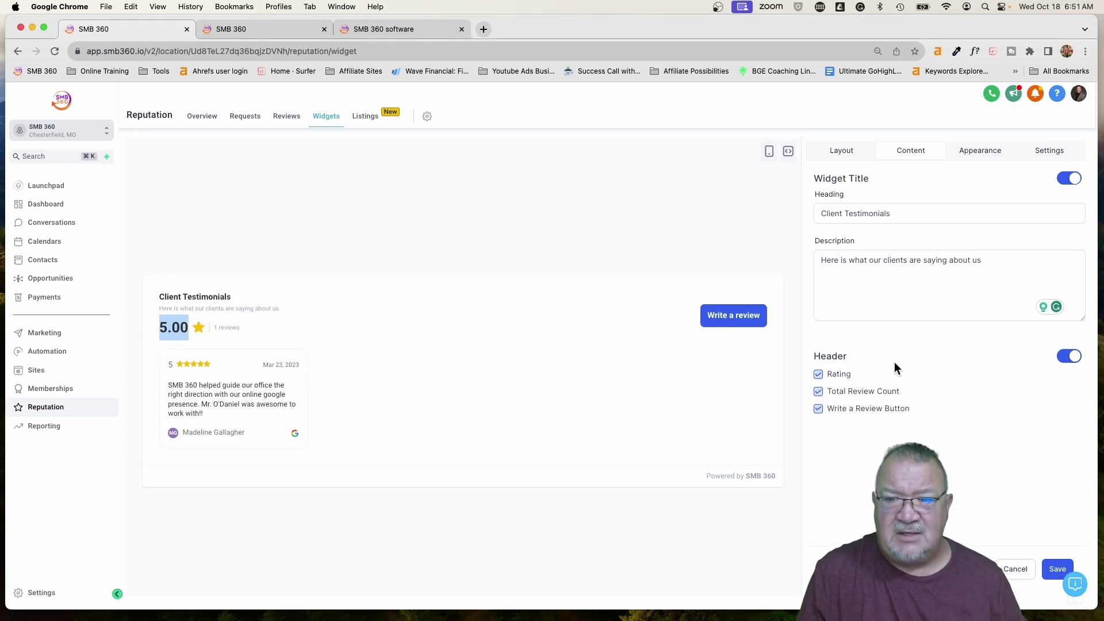
click(819, 375)
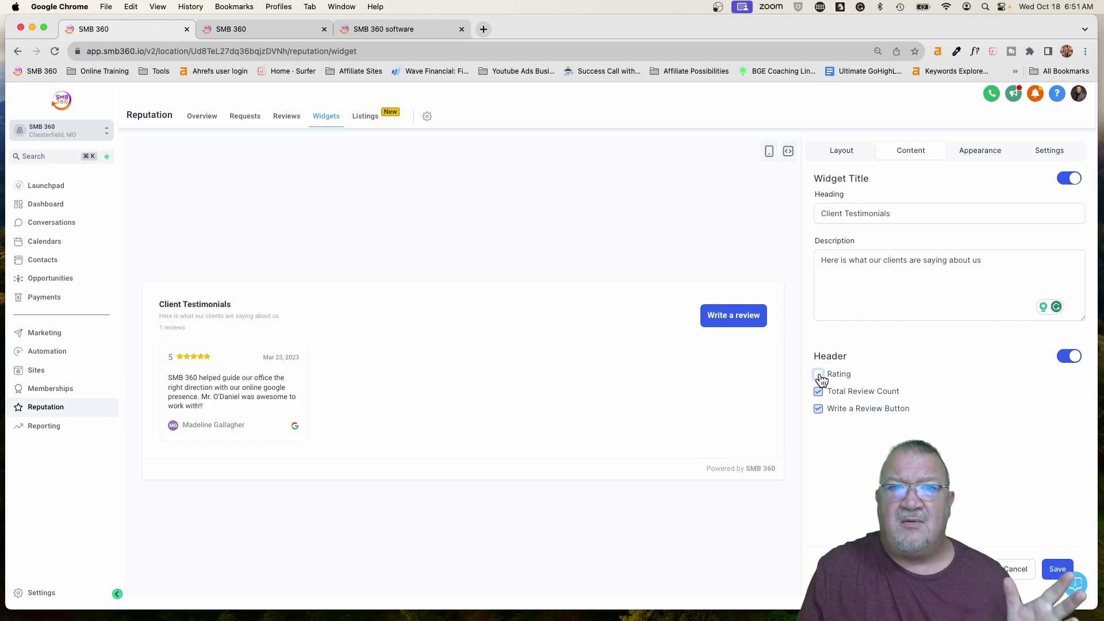
click(819, 374)
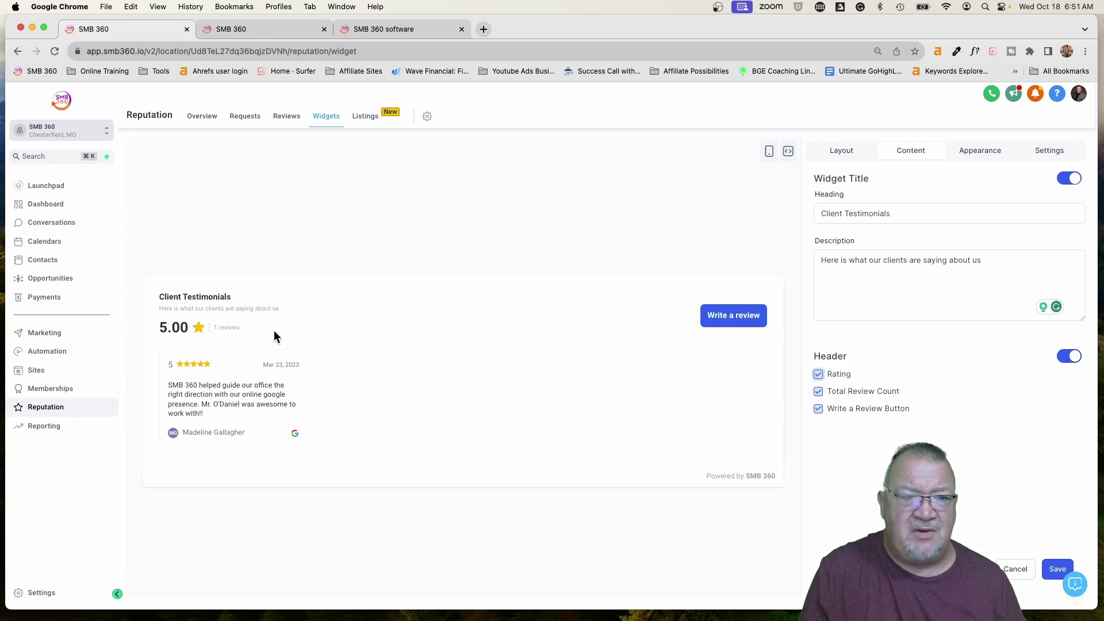
Step: Highlight the review count of 1 in the widget preview
scroll(224, 334, up, 5)
double_click(199, 314)
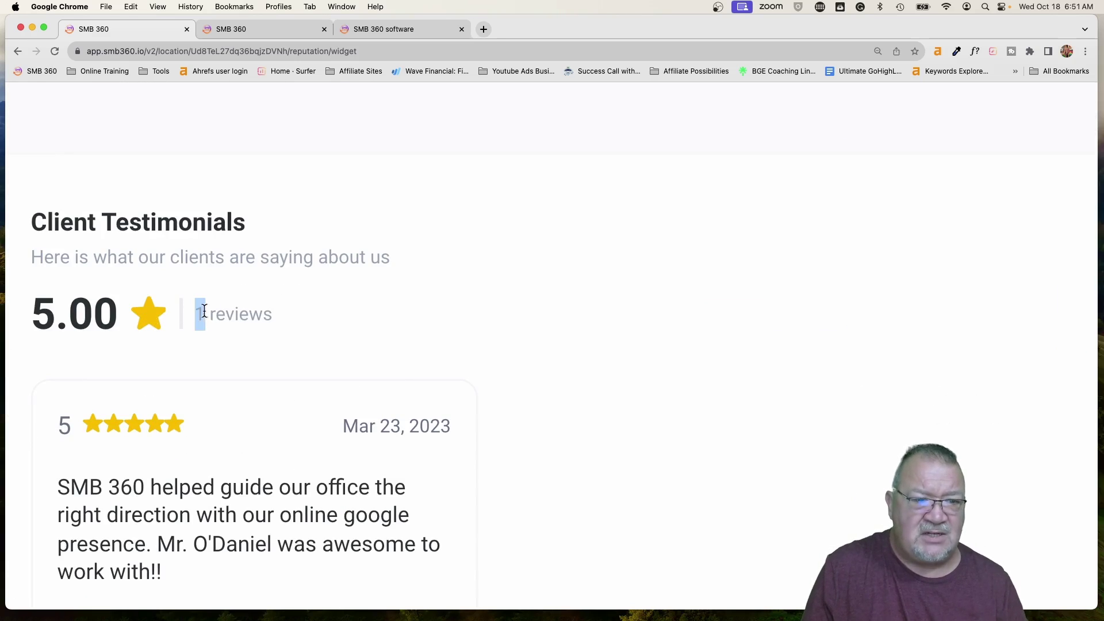
click(189, 322)
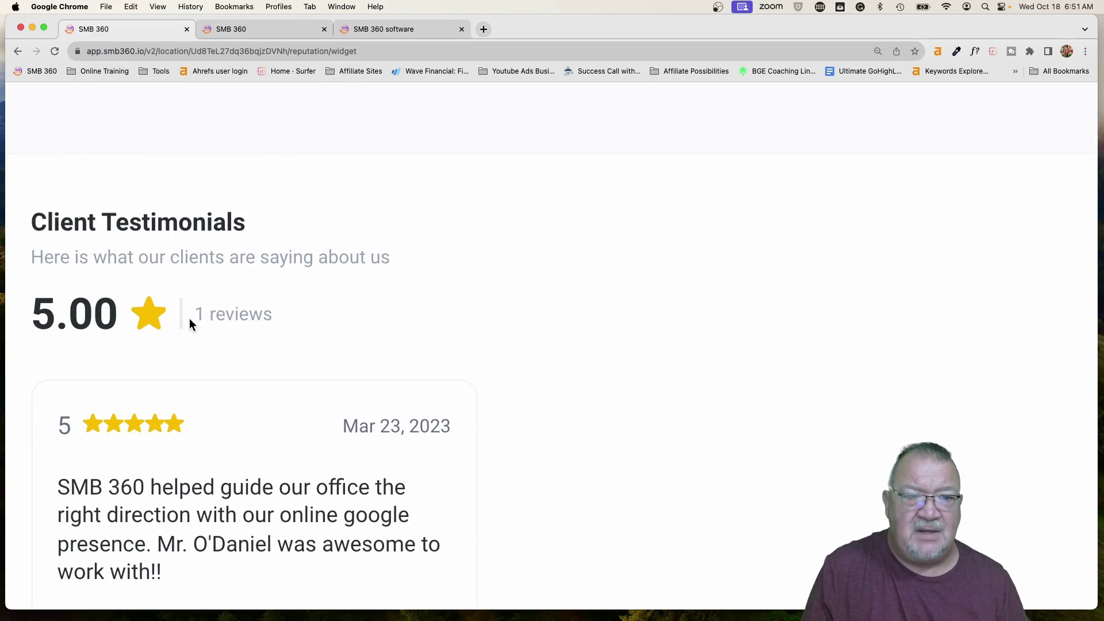
double_click(198, 313)
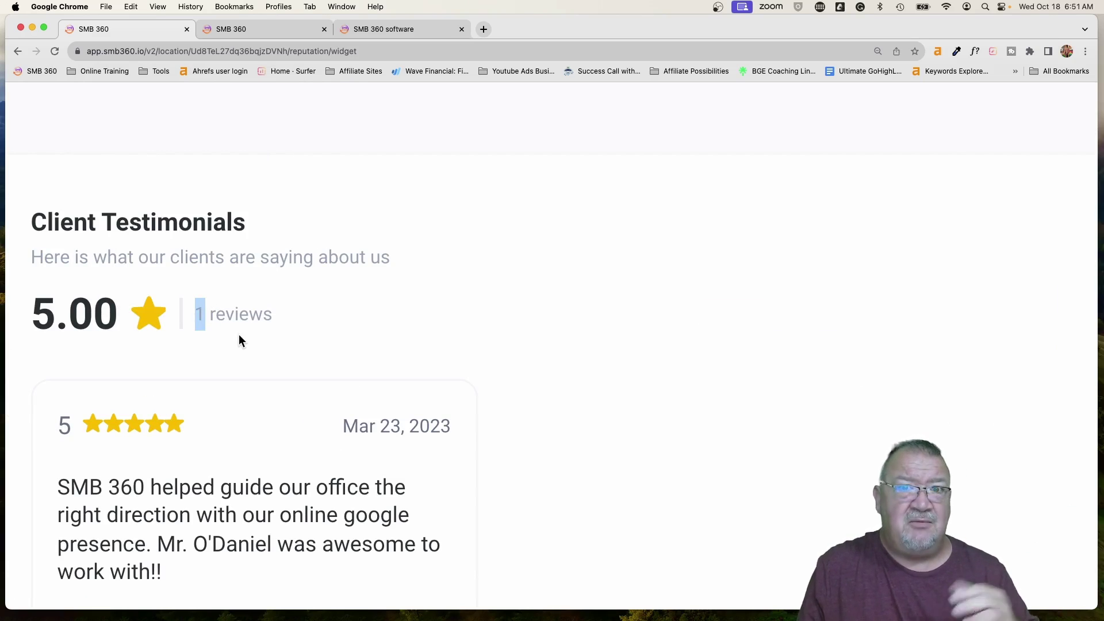
Step: Fit the editor on screen and switch the Appearance theme to the dark palette
key(super+0)
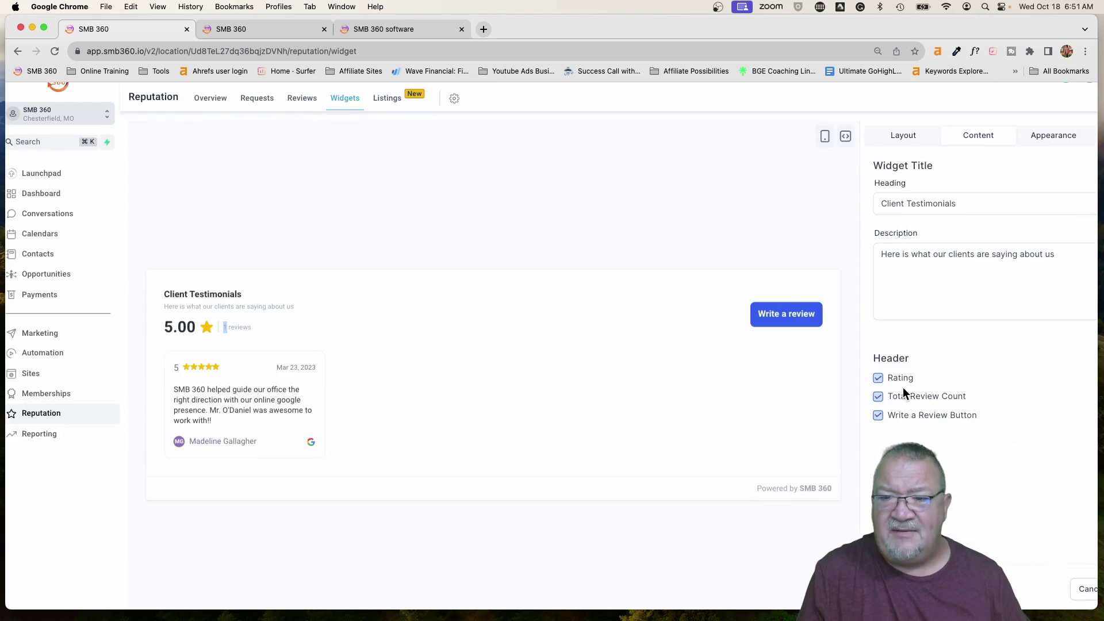
key(super+minus)
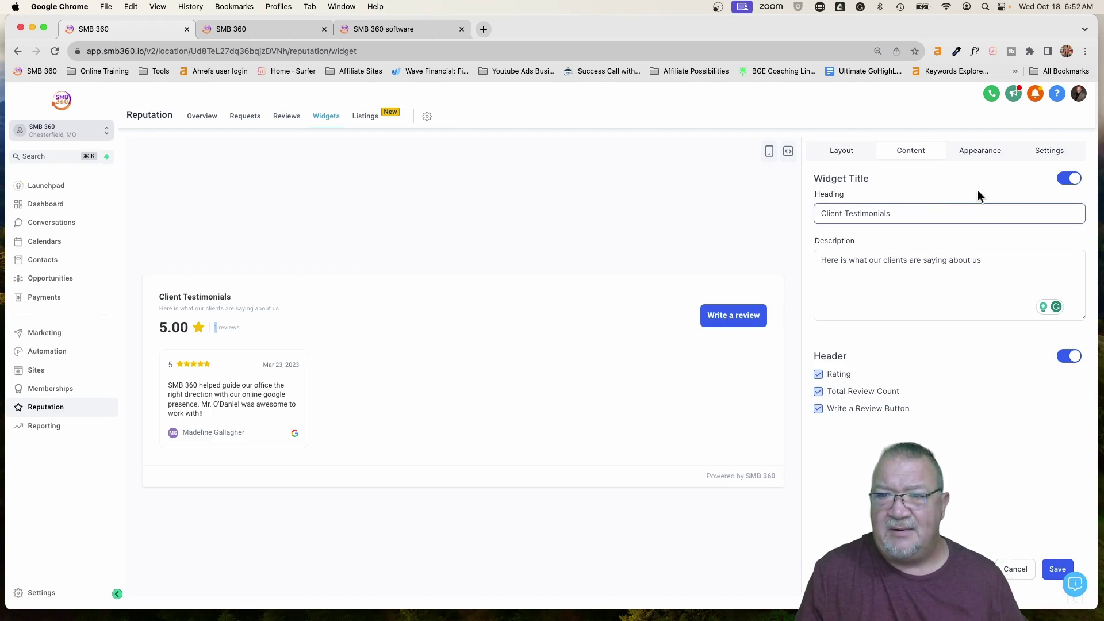
click(981, 151)
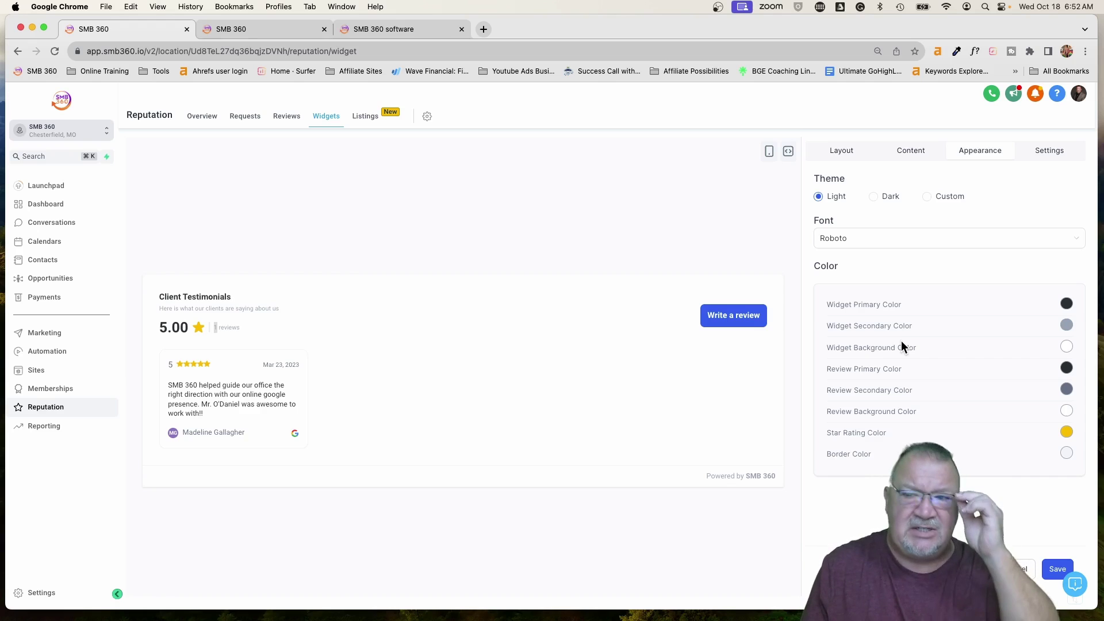
click(874, 197)
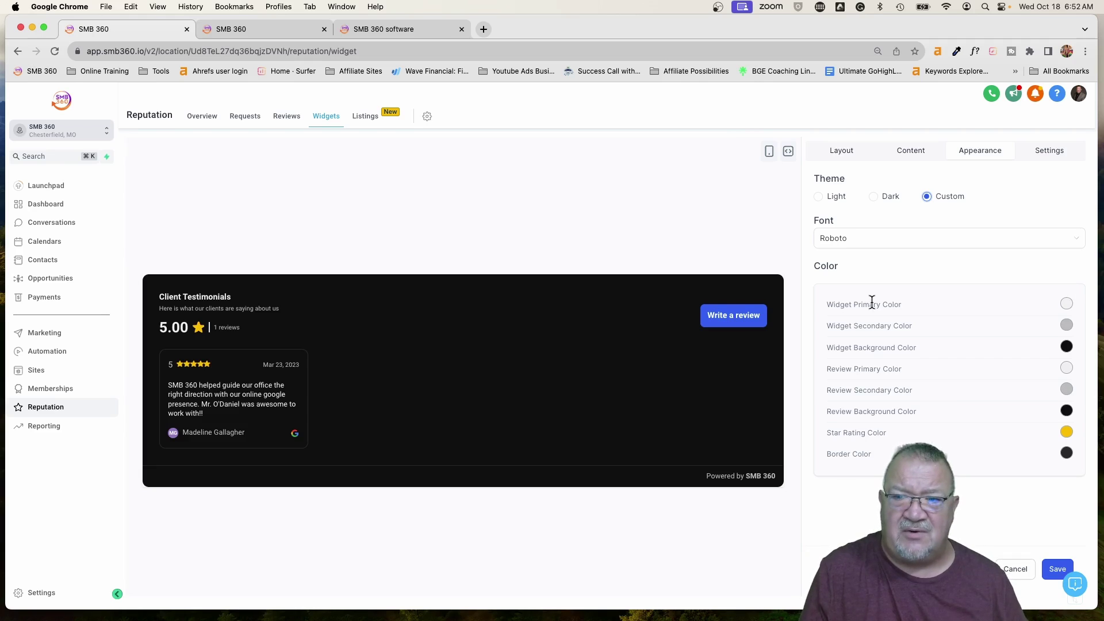
click(818, 196)
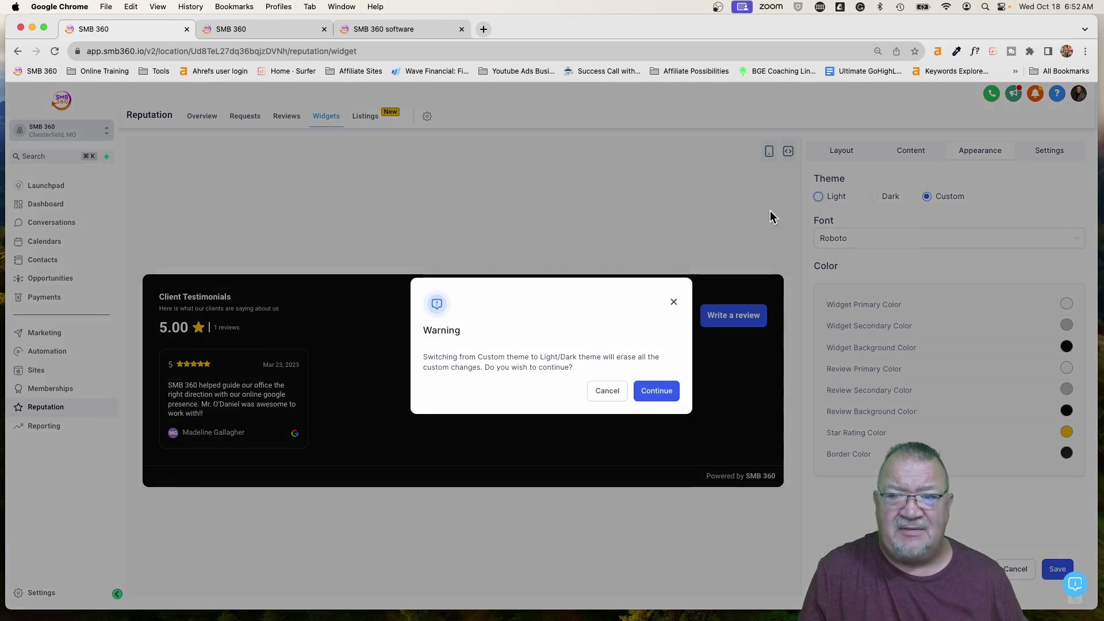
click(657, 392)
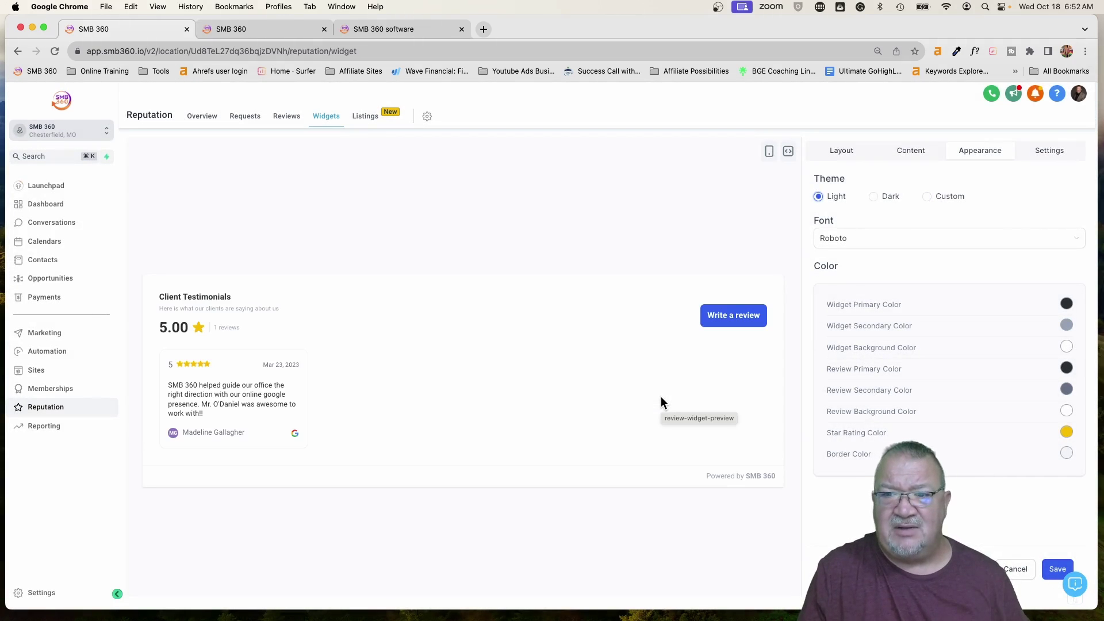
click(840, 241)
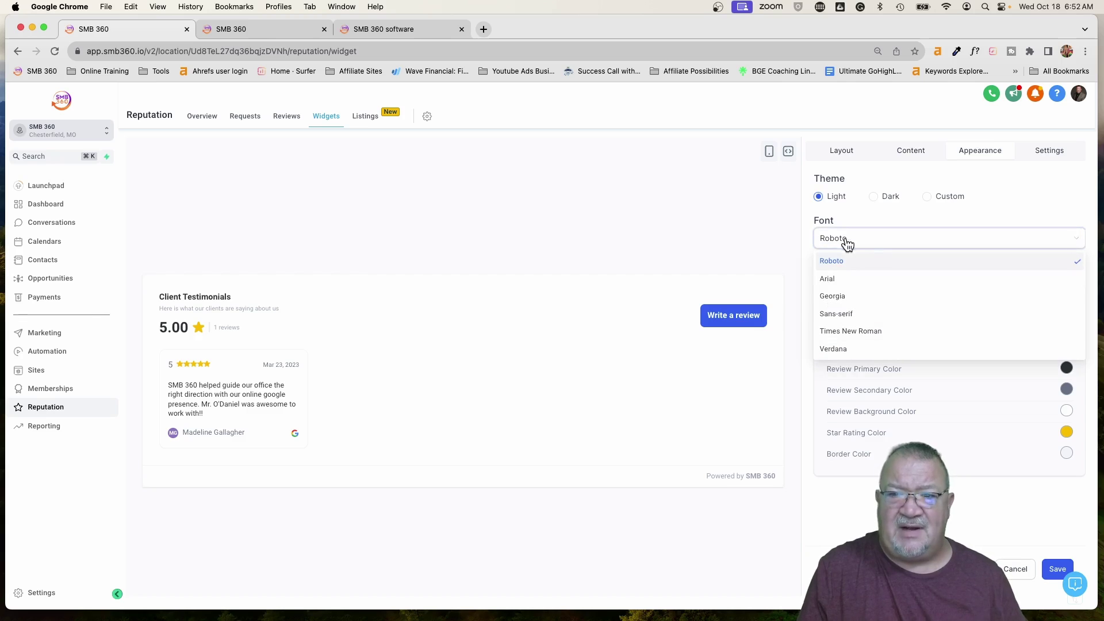
click(926, 218)
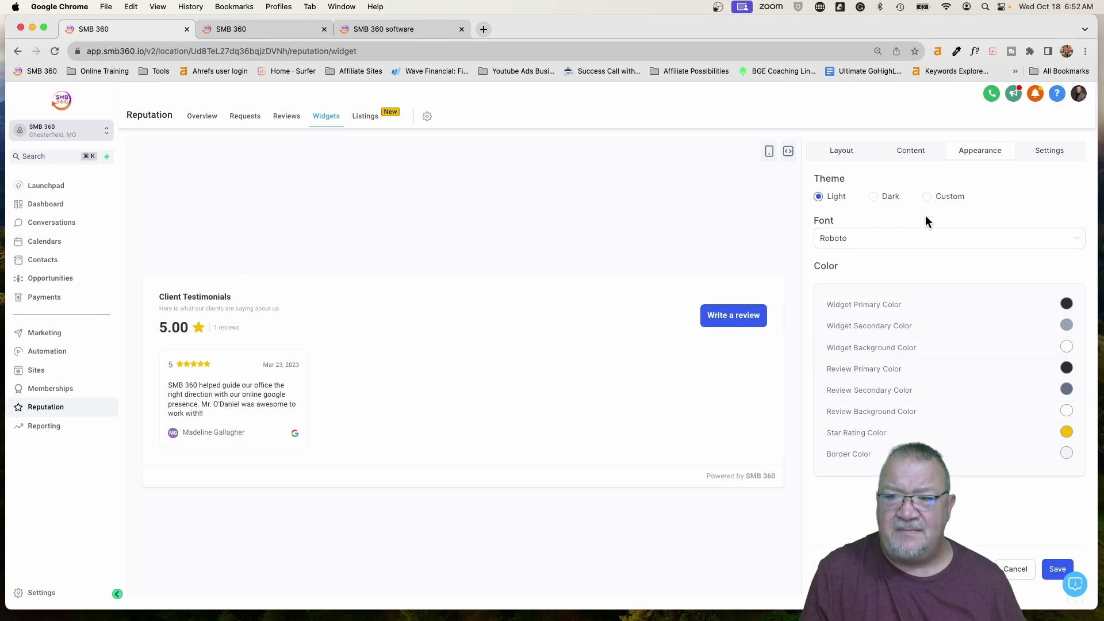
click(1050, 153)
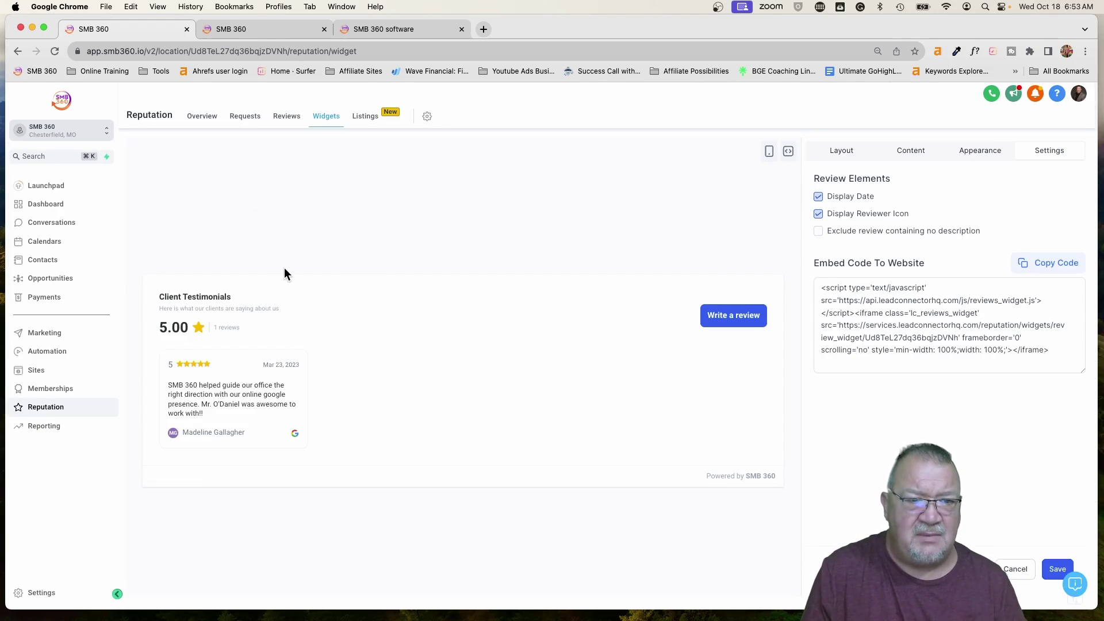
Step: Inspect the Review Elements options, highlighting the review date Mar 23, 2023 in the preview
scroll(284, 274, up, 5)
drag(222, 328, 332, 341)
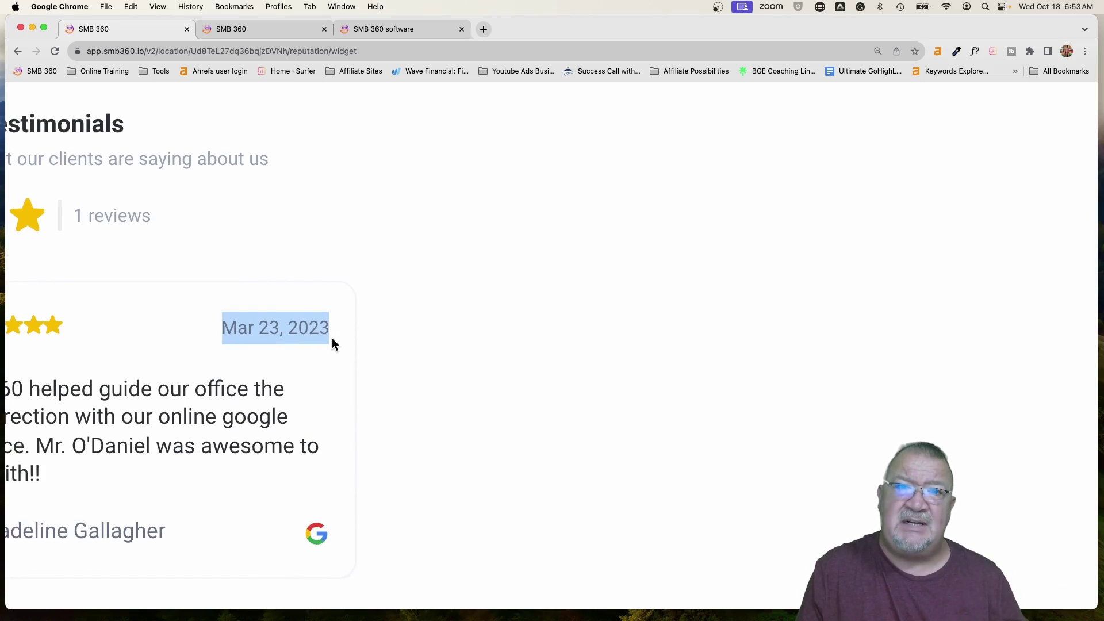
scroll(333, 341, down, 5)
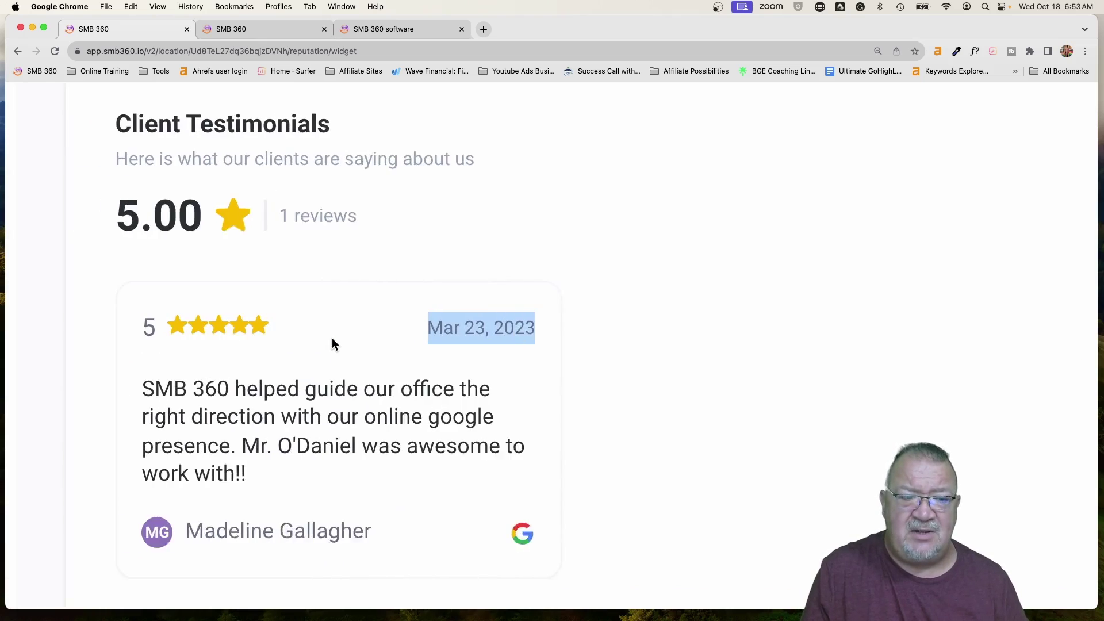
scroll(333, 343, up, 5)
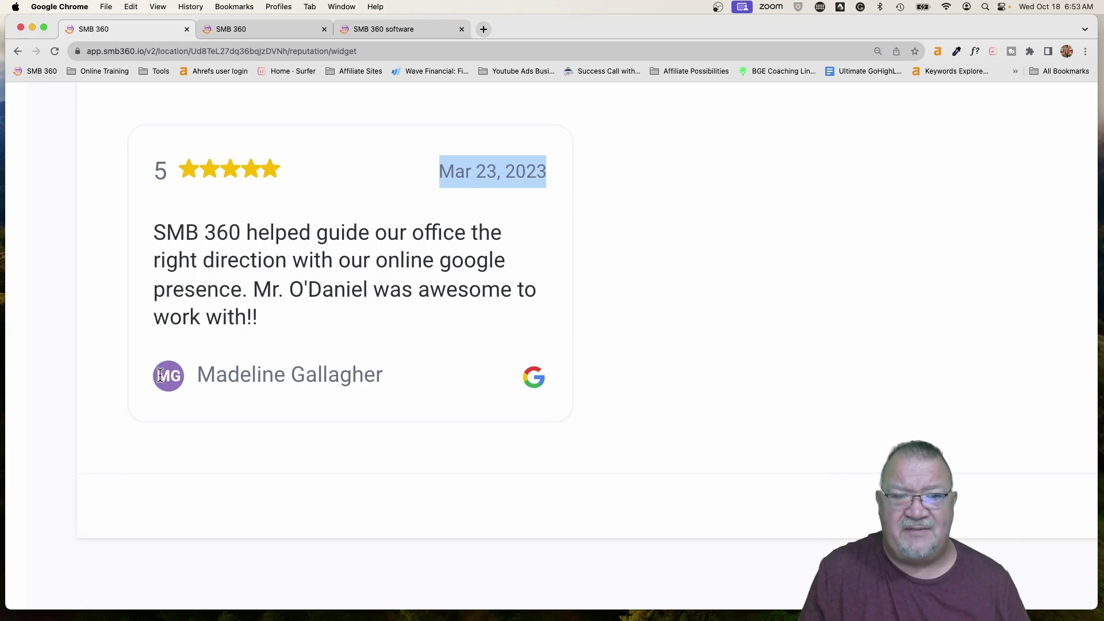
scroll(161, 375, down, 10)
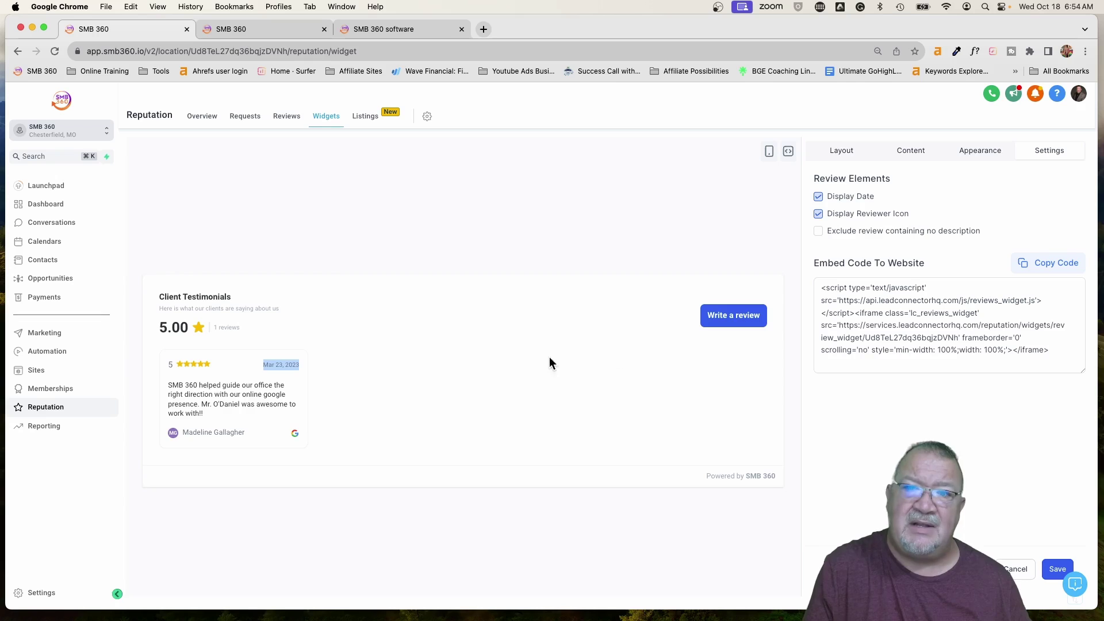
Step: Exclude reviews containing no description, copy the widget embed code, and begin saving
click(818, 231)
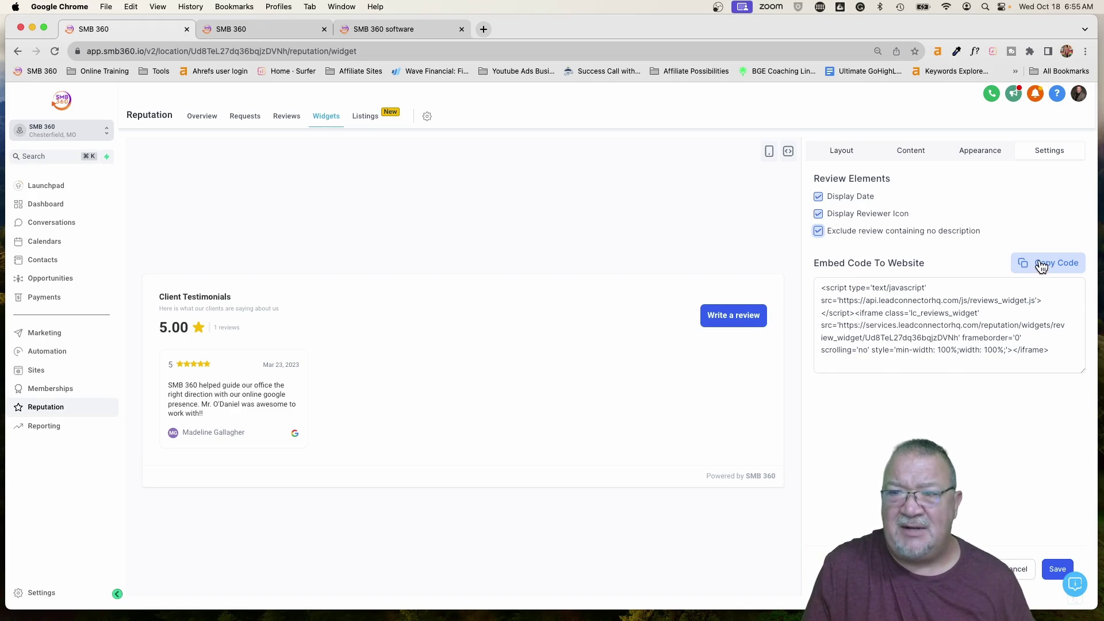
click(1042, 267)
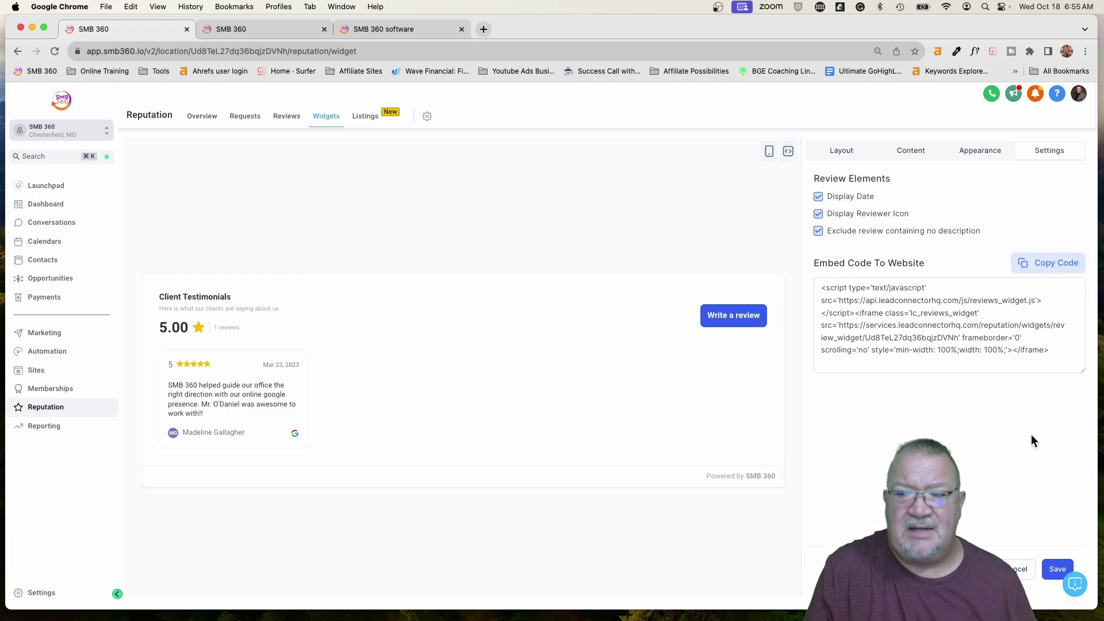
click(1057, 572)
Step: Save the widget under the name 'Review Widget 1'
click(493, 343)
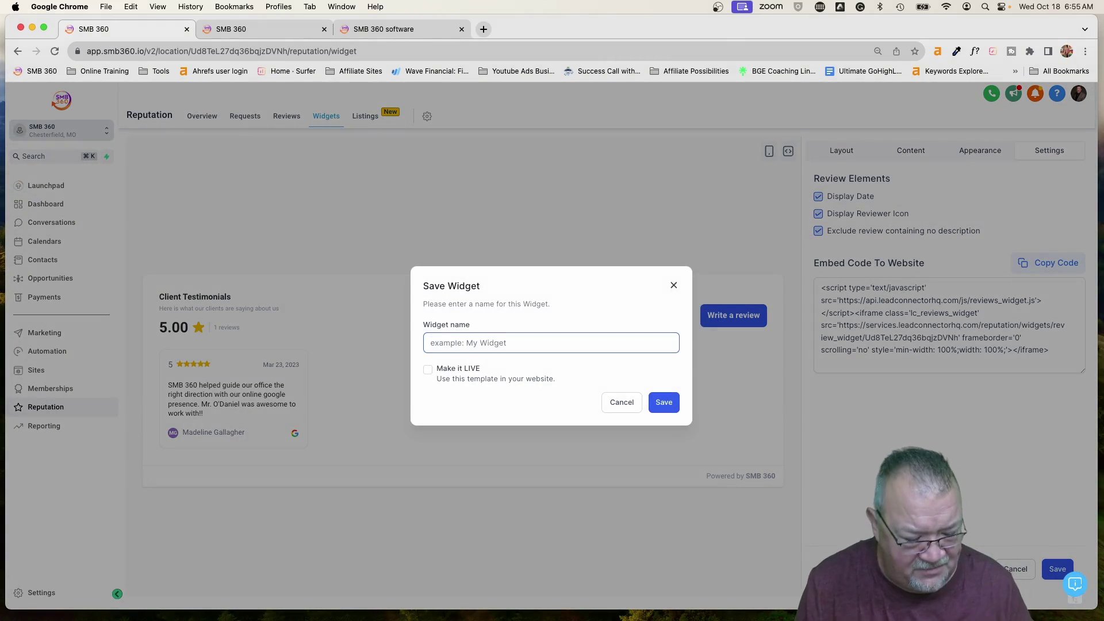
text(Revi)
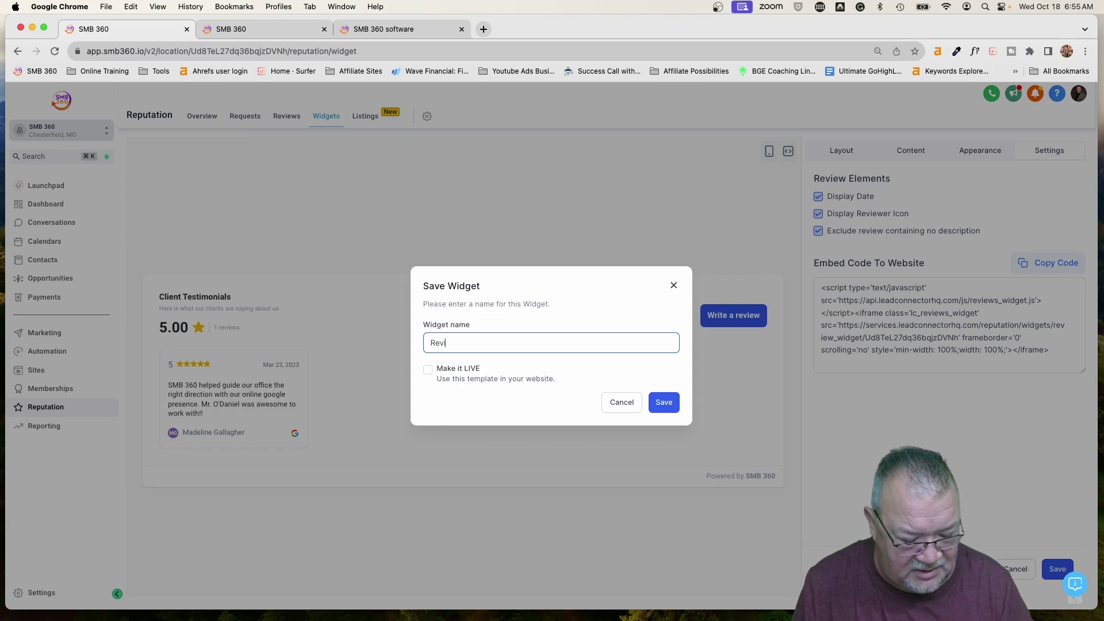
text(ew Widget 1)
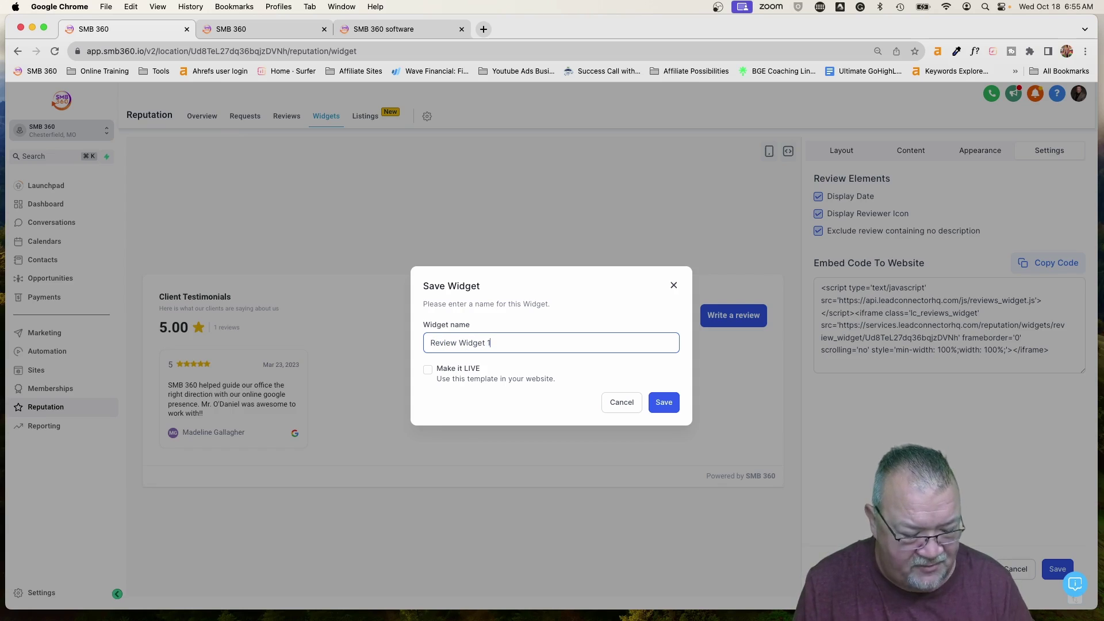
scroll(433, 375, up, 5)
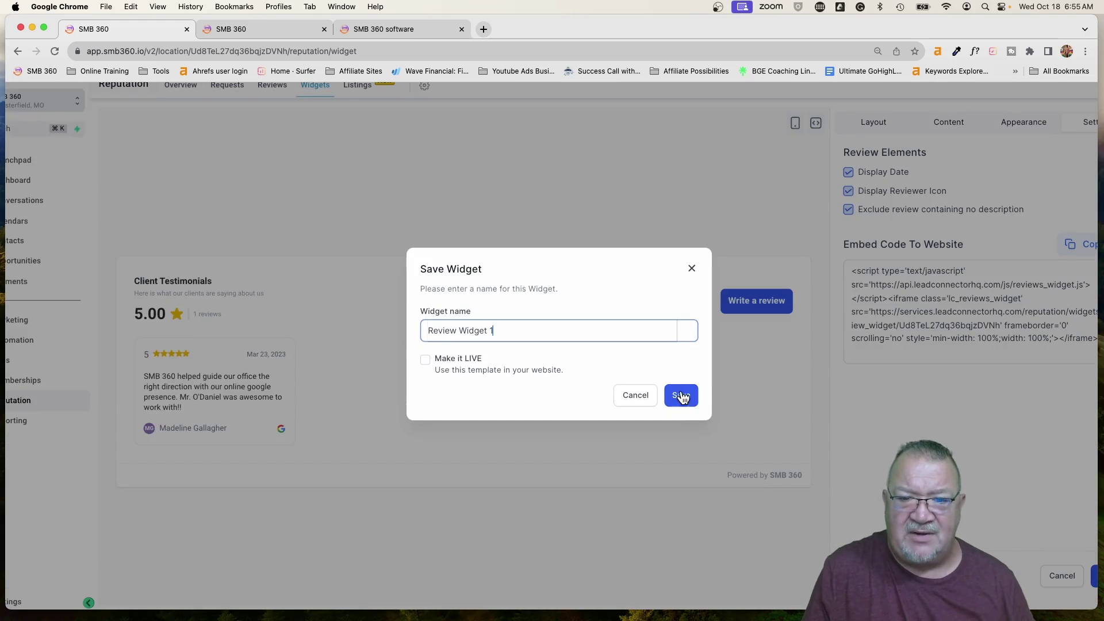
click(680, 395)
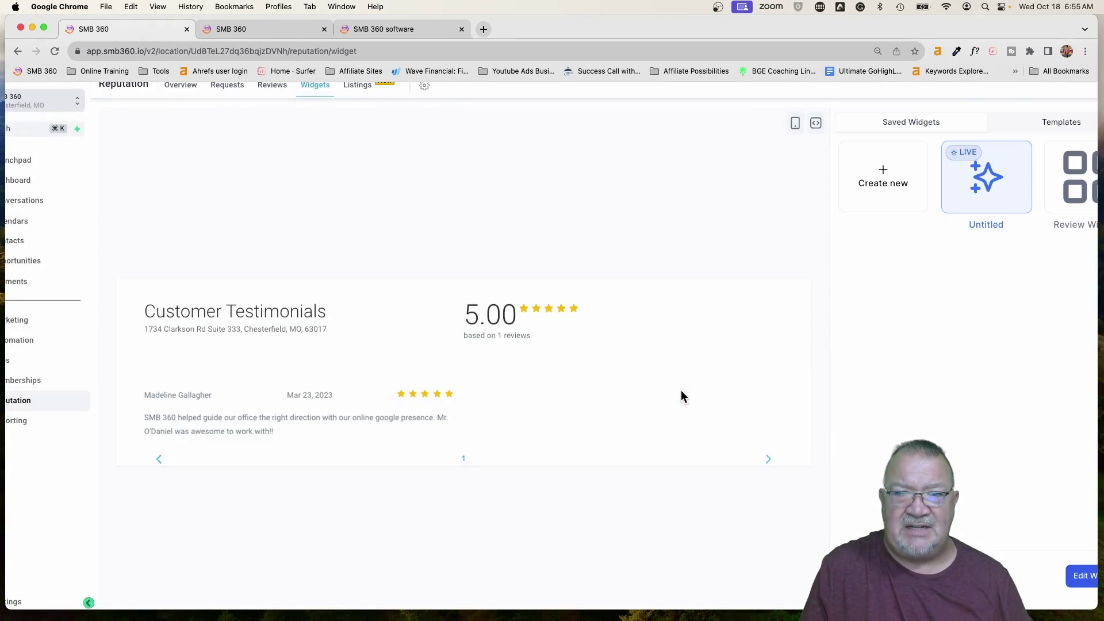
Step: Reload the funnel preview to check the Customer Testimonials section, then return to the page builder
click(236, 26)
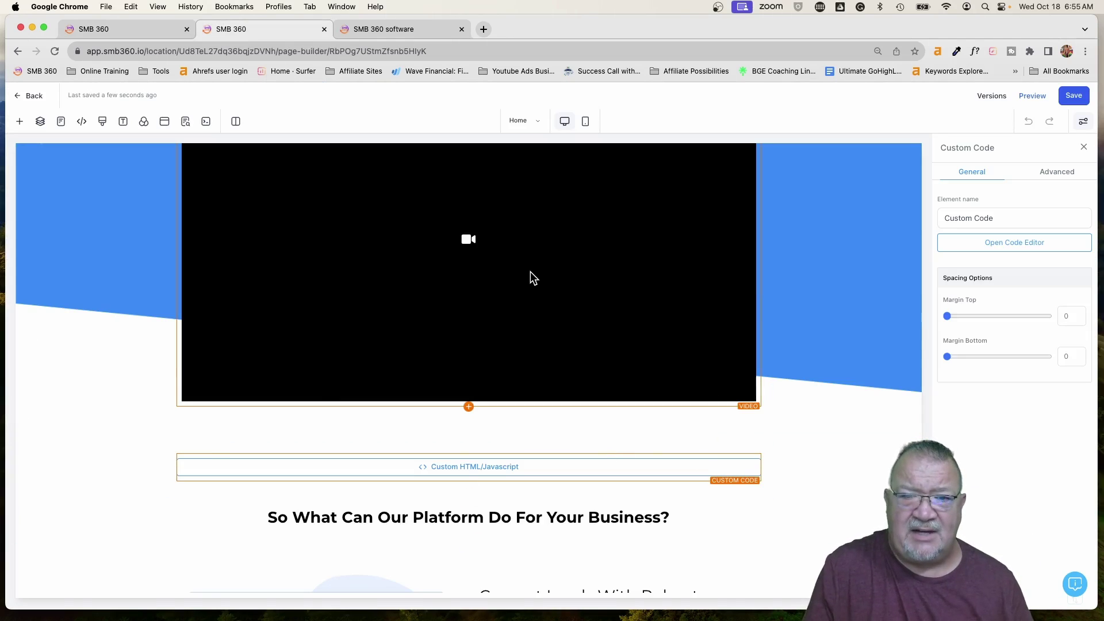
click(380, 26)
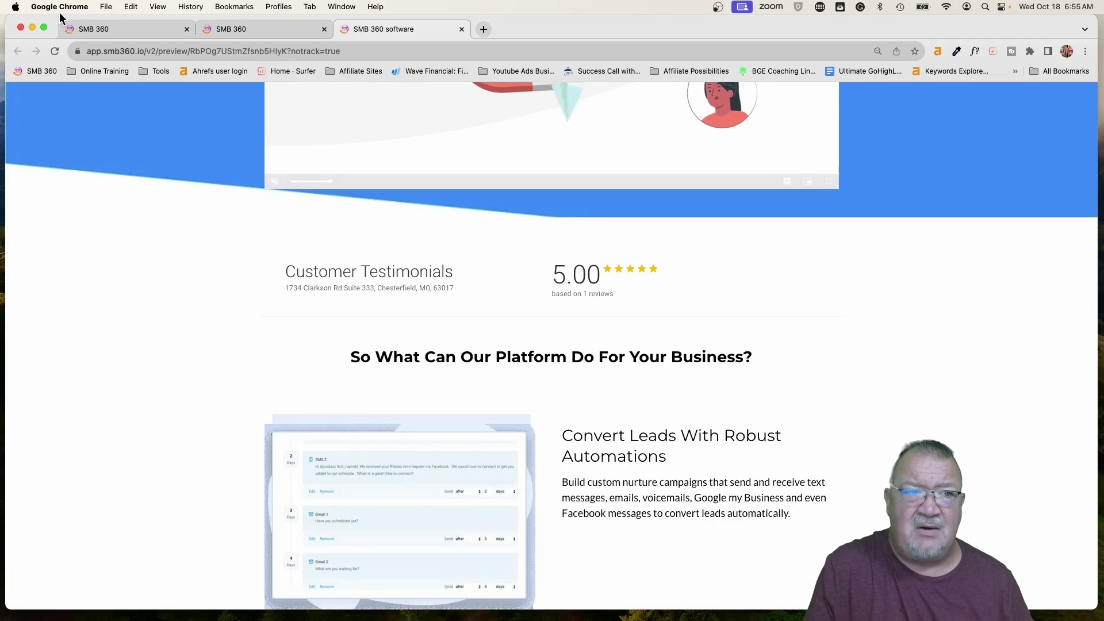
click(54, 53)
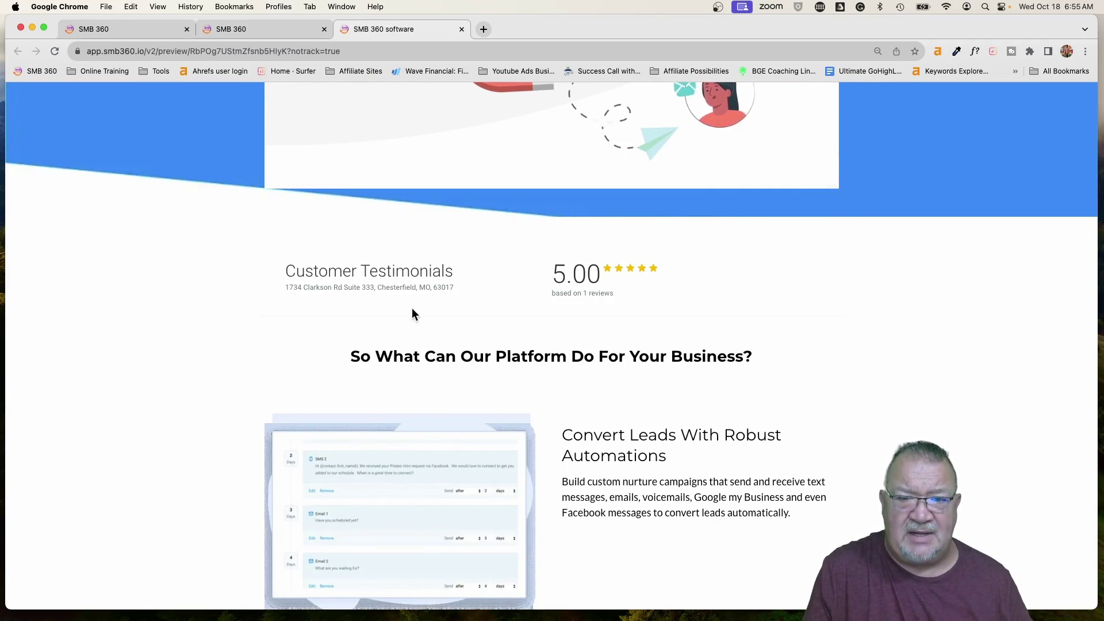
scroll(469, 303, down, 3)
scroll(469, 303, up, 2)
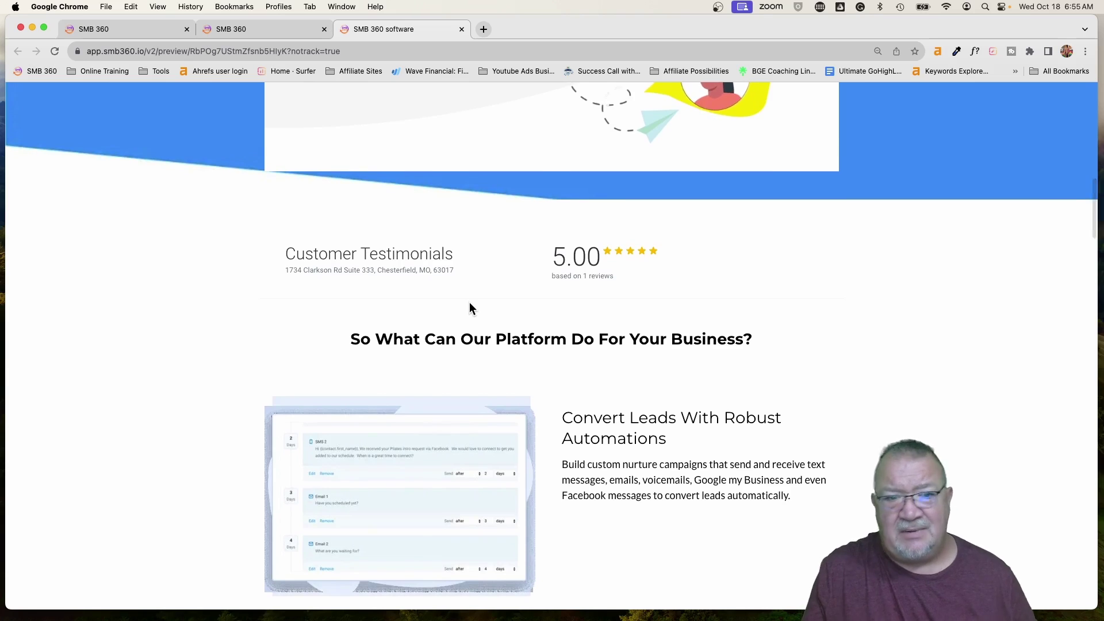
click(230, 29)
scroll(530, 316, down, 3)
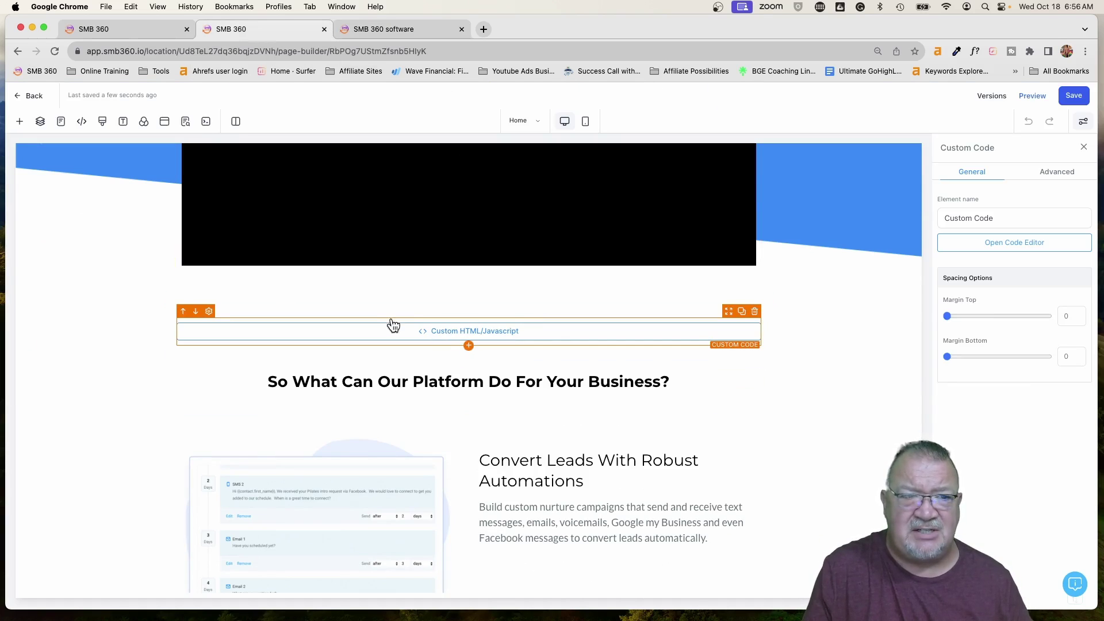
Step: Replace the Home page Custom Code embed with the new widget code and save the page
click(469, 347)
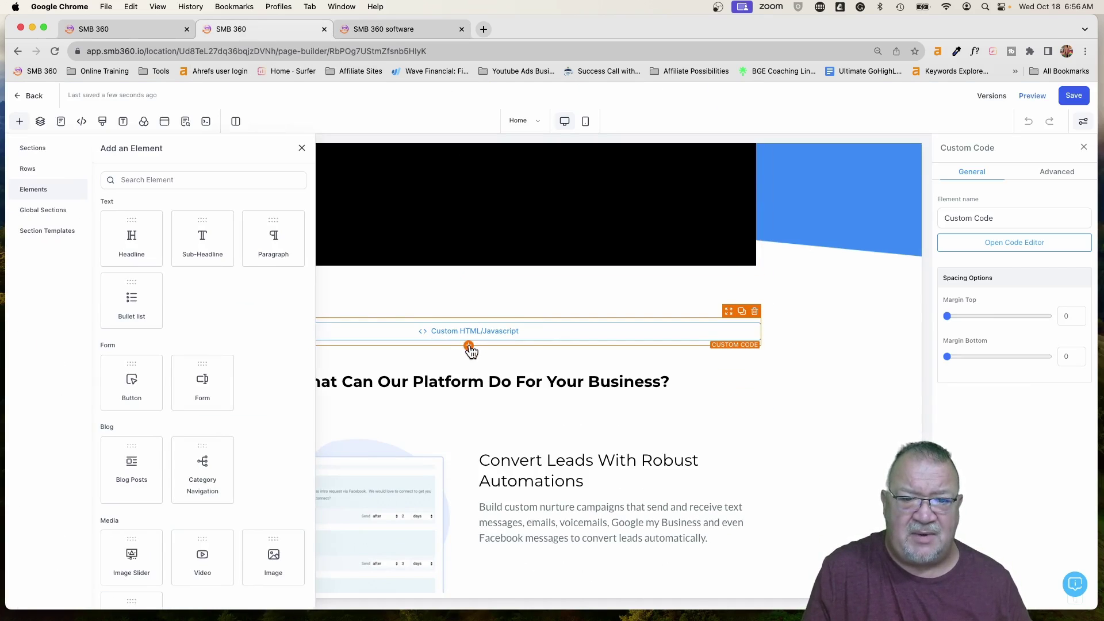
scroll(240, 363, down, 6)
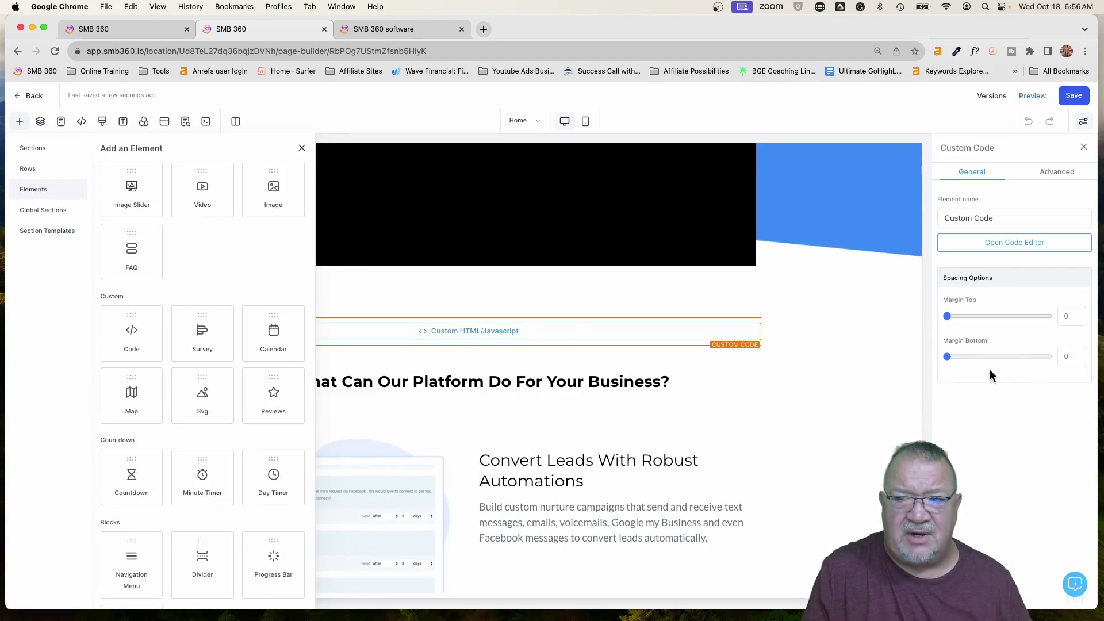
click(1008, 243)
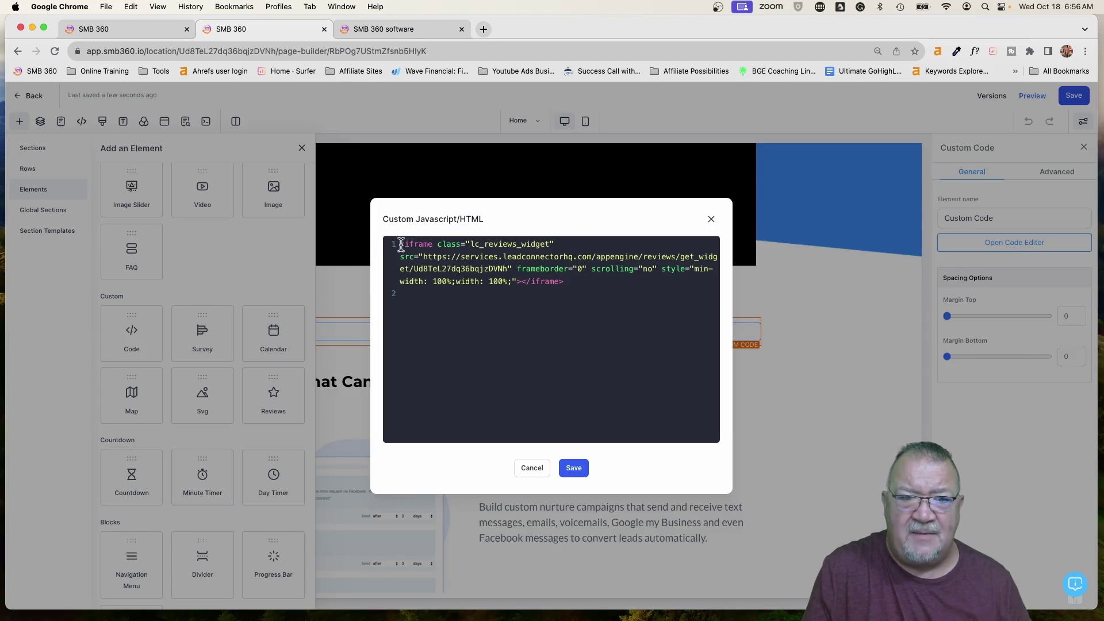
drag(401, 244, 587, 295)
key(super+v)
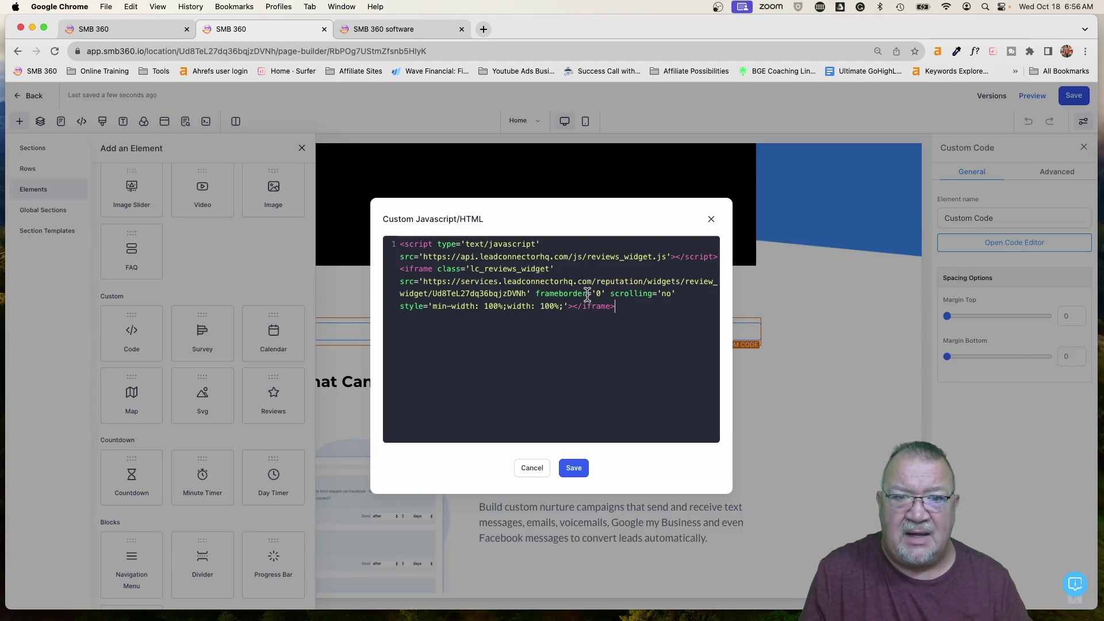
click(574, 468)
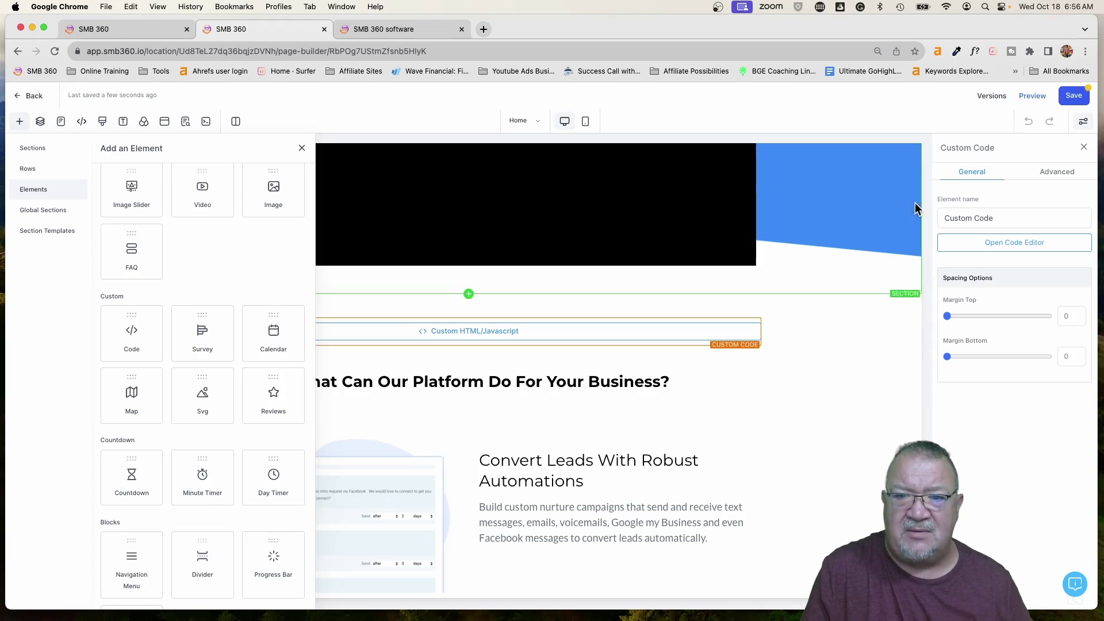
click(1074, 96)
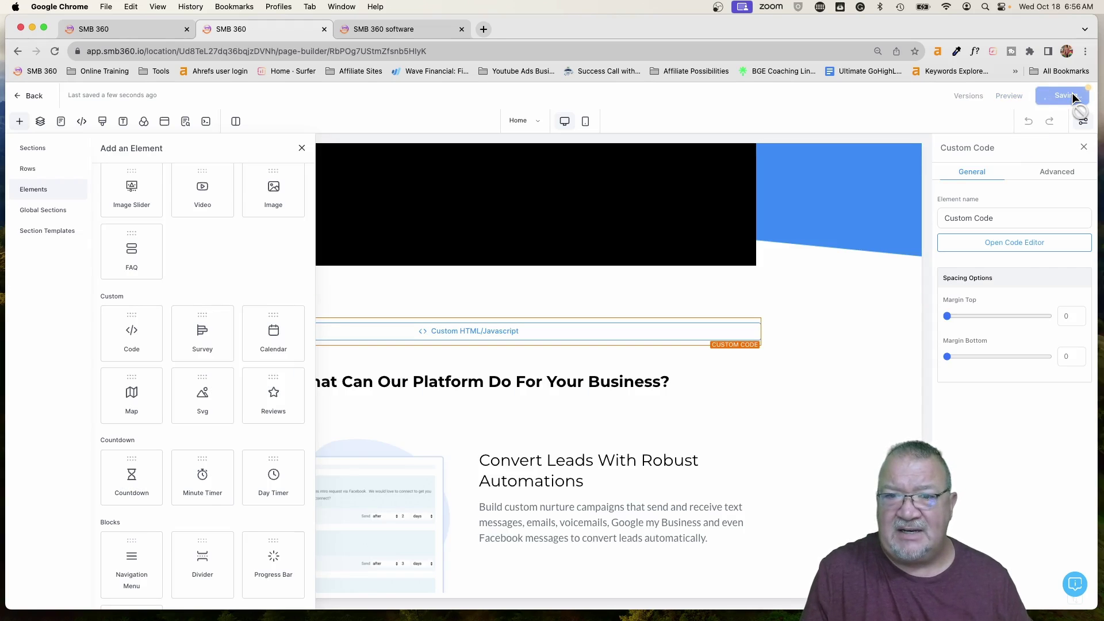
click(125, 28)
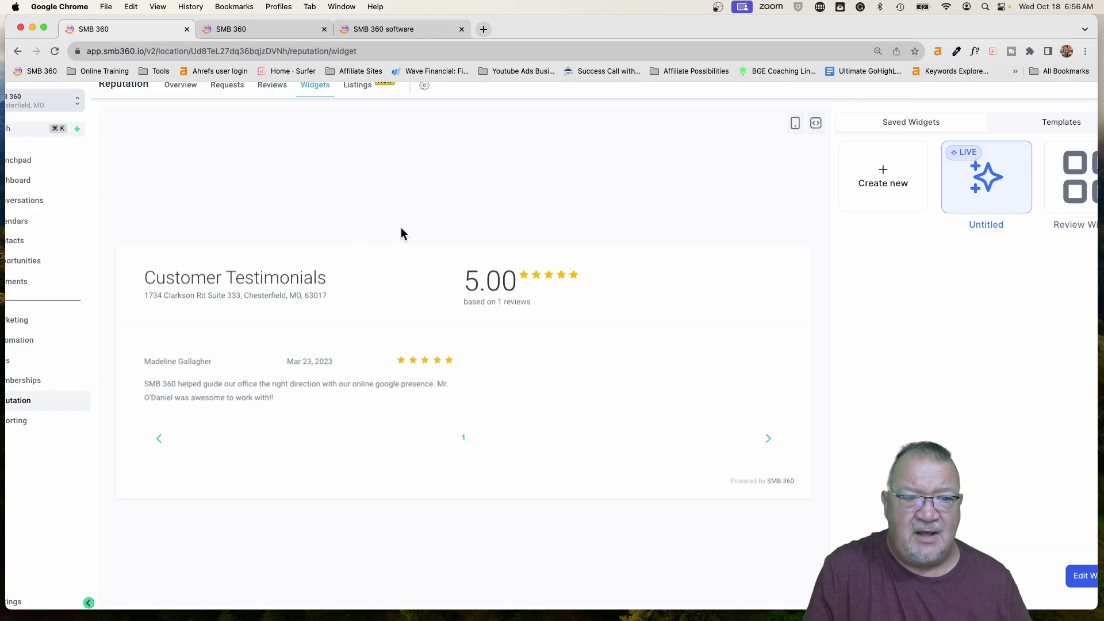
click(1077, 193)
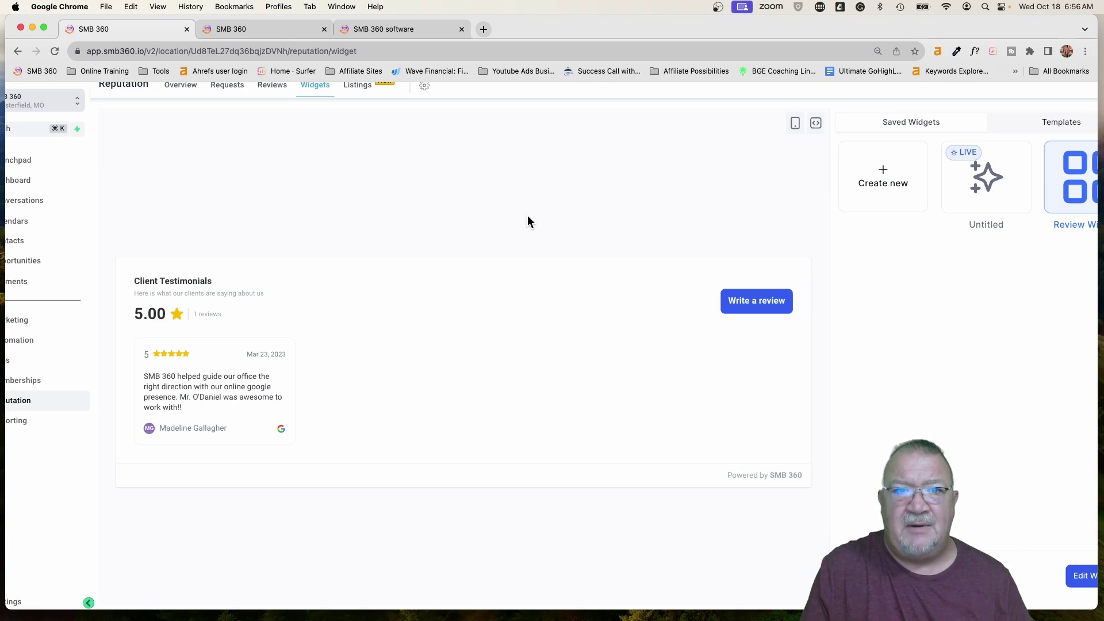
click(988, 191)
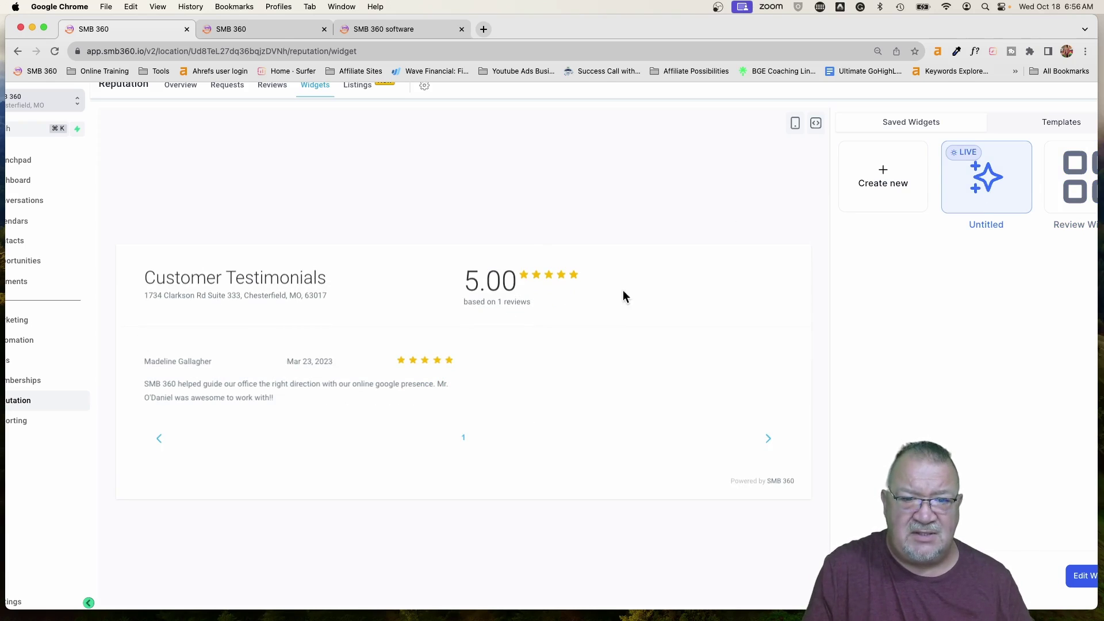
scroll(974, 153, up, 5)
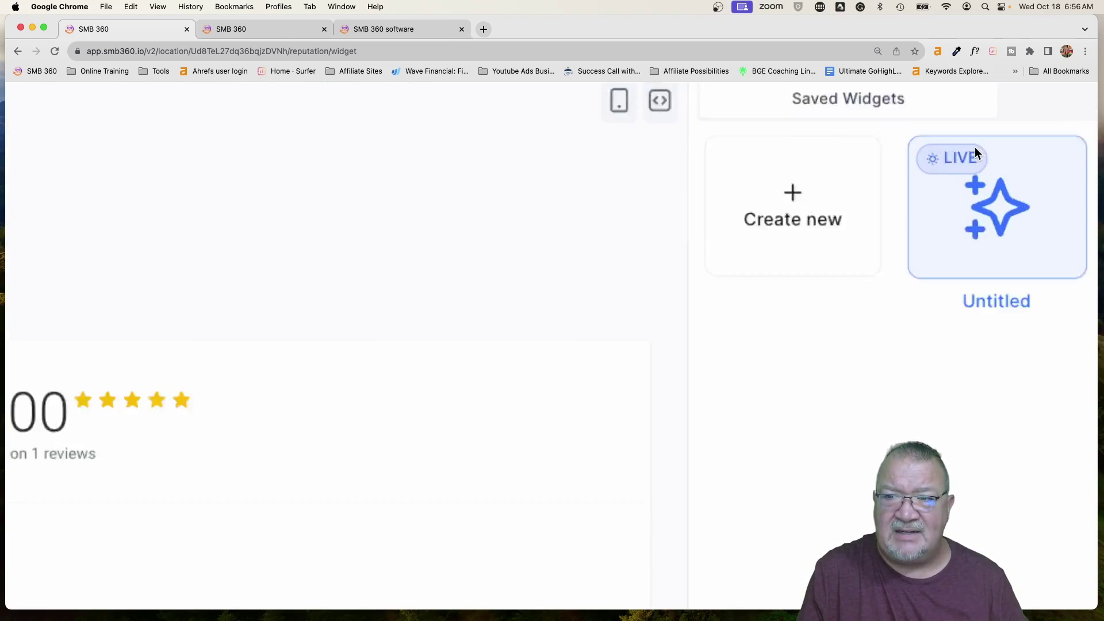
scroll(949, 161, right, 5)
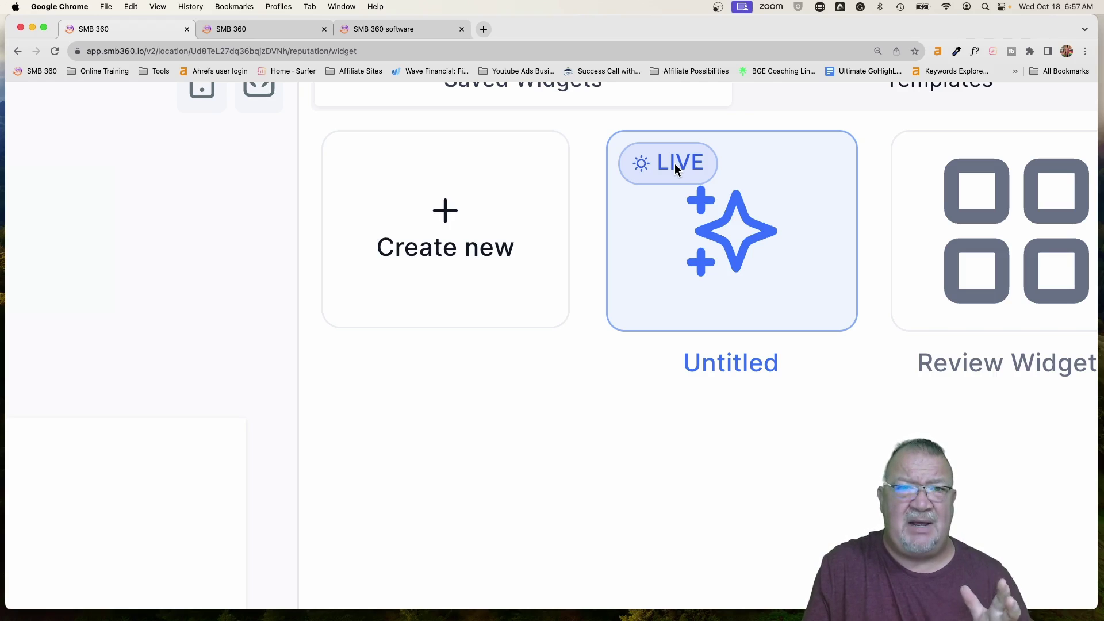
key(super+0)
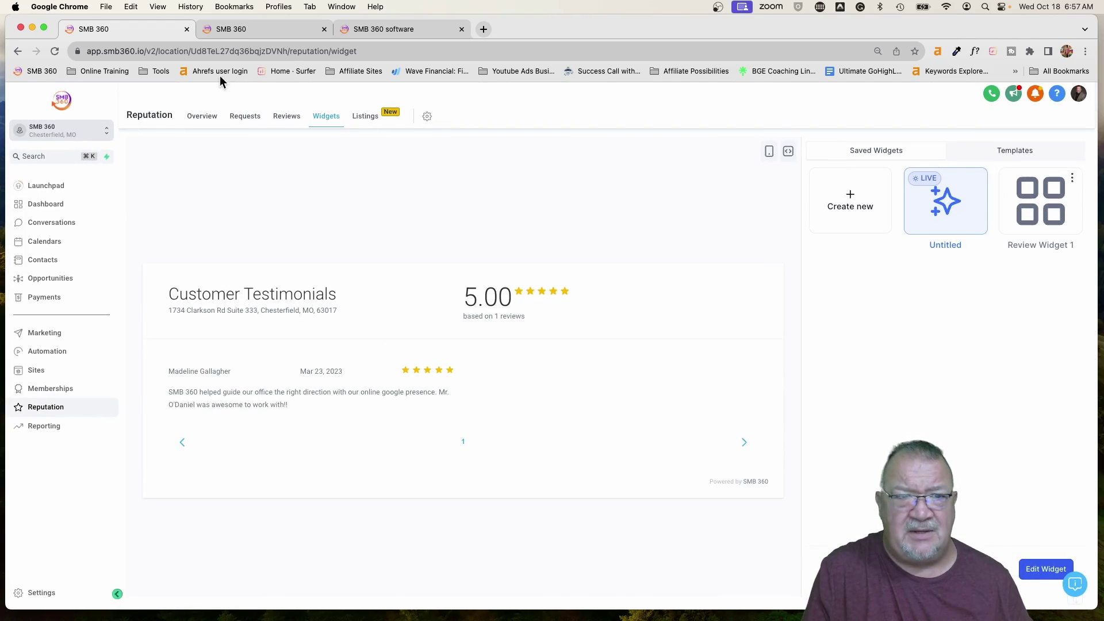
Step: Reload the funnel preview, which still shows the old Customer Testimonials list, and return to Review Widget 1
click(256, 28)
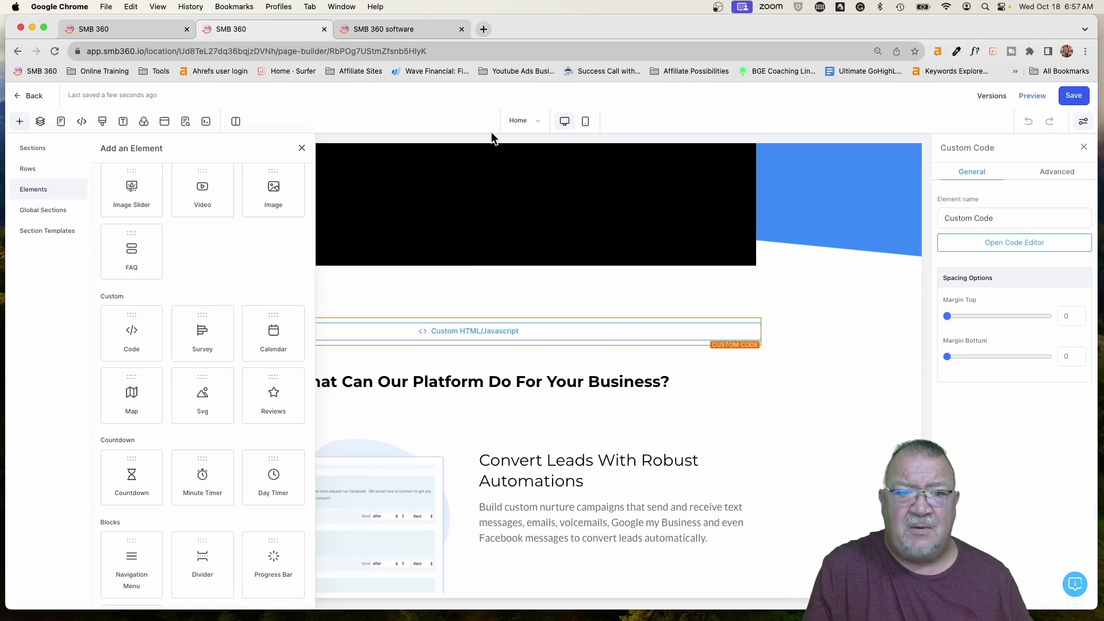
click(400, 27)
click(92, 29)
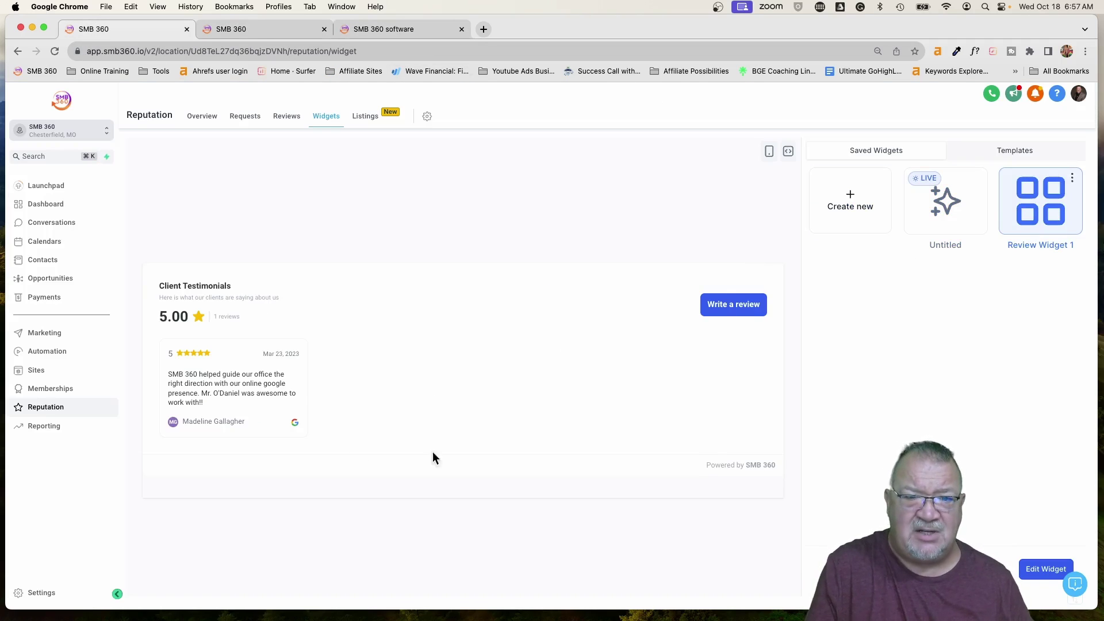
click(386, 30)
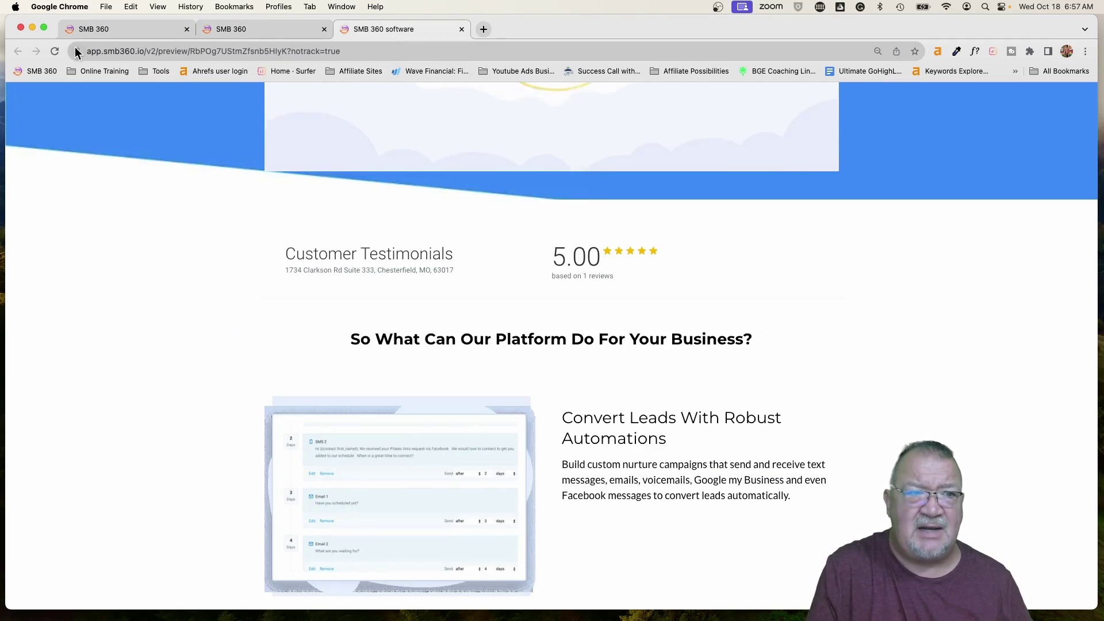
click(55, 51)
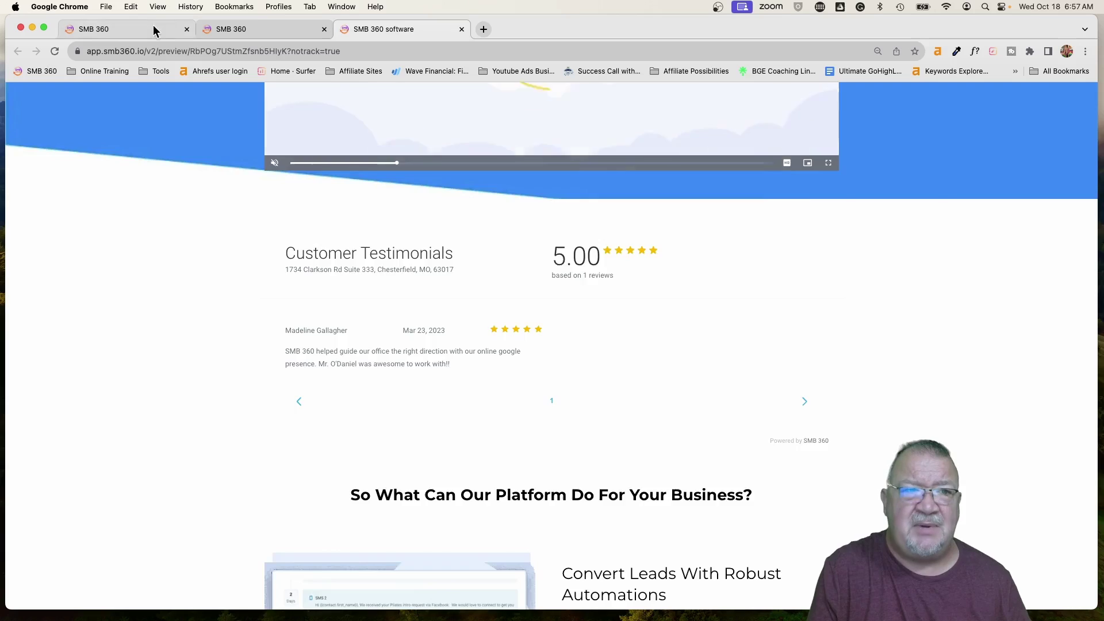
click(127, 29)
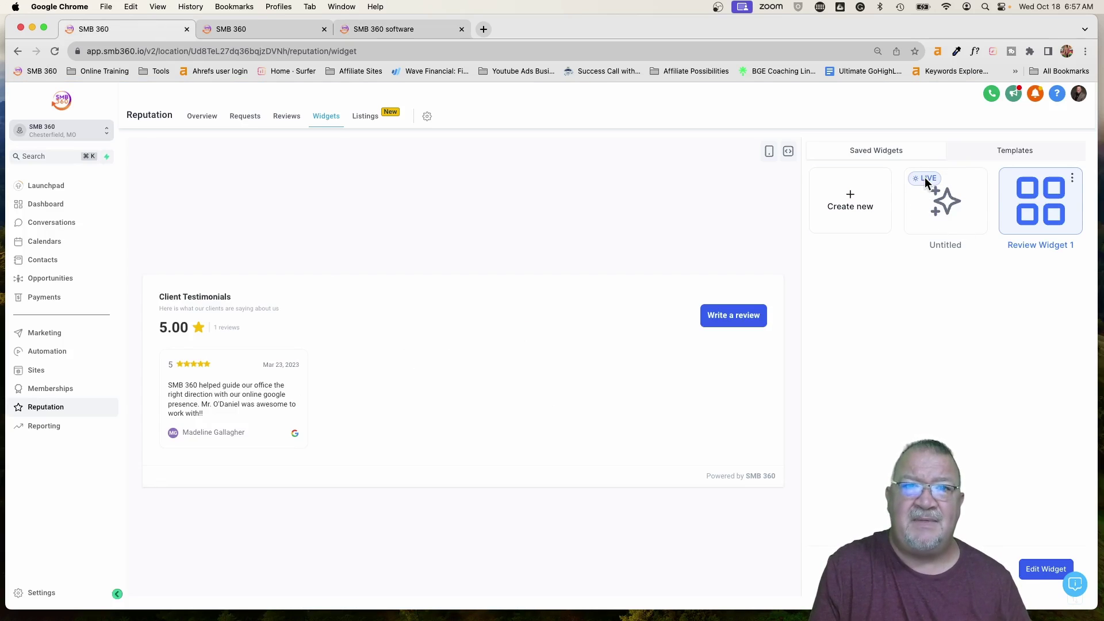
click(1073, 179)
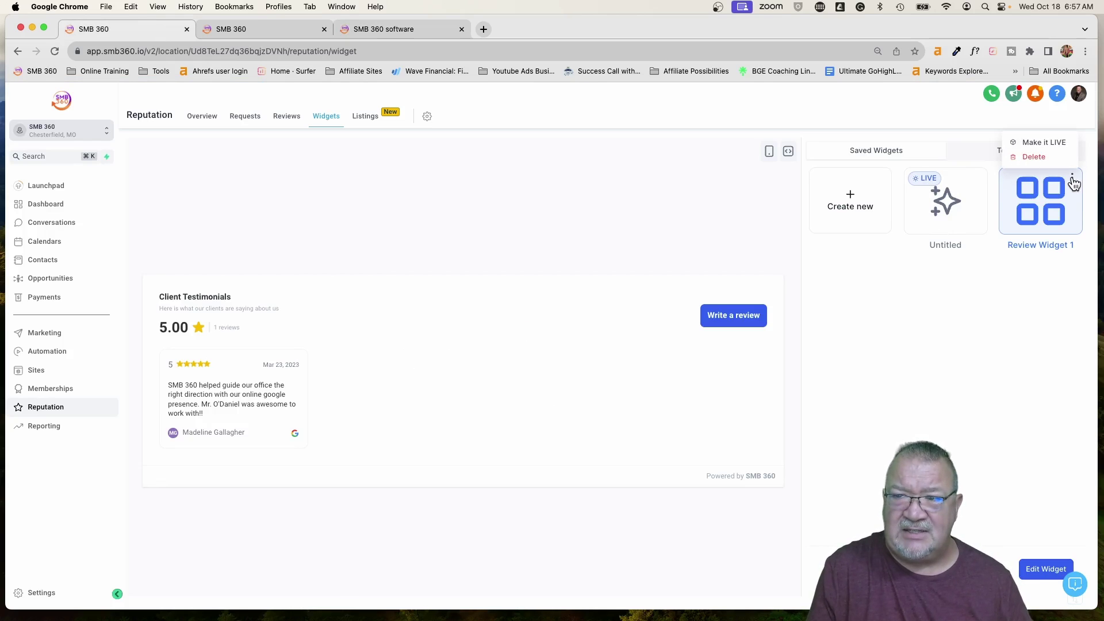
Step: Make Review Widget 1 LIVE, then reload the funnel preview to display its Client Testimonials grid
click(1041, 144)
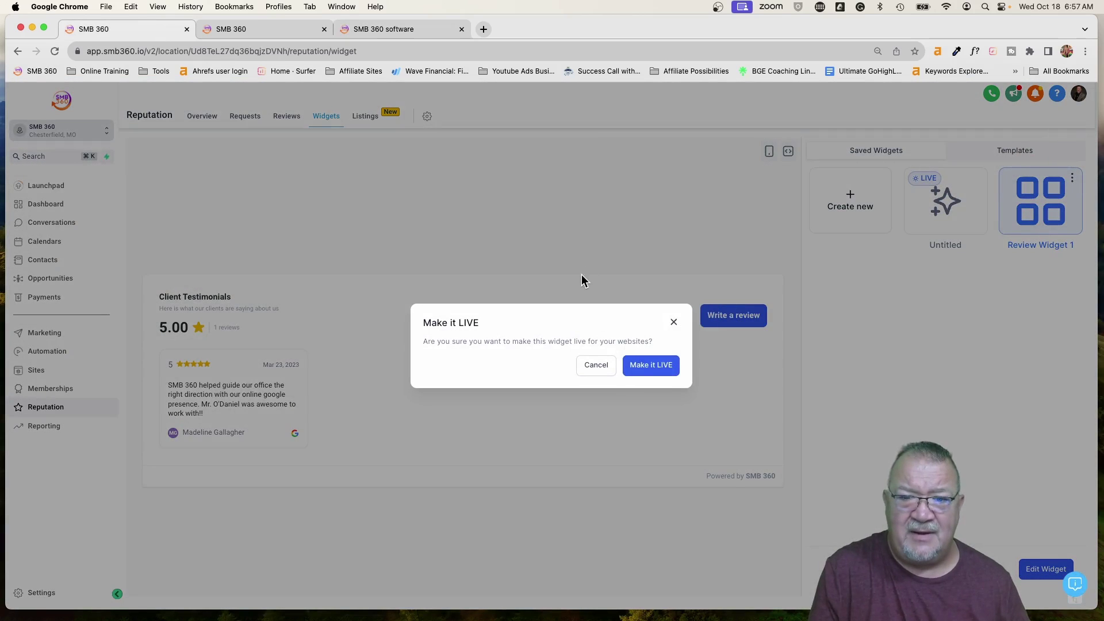
click(643, 365)
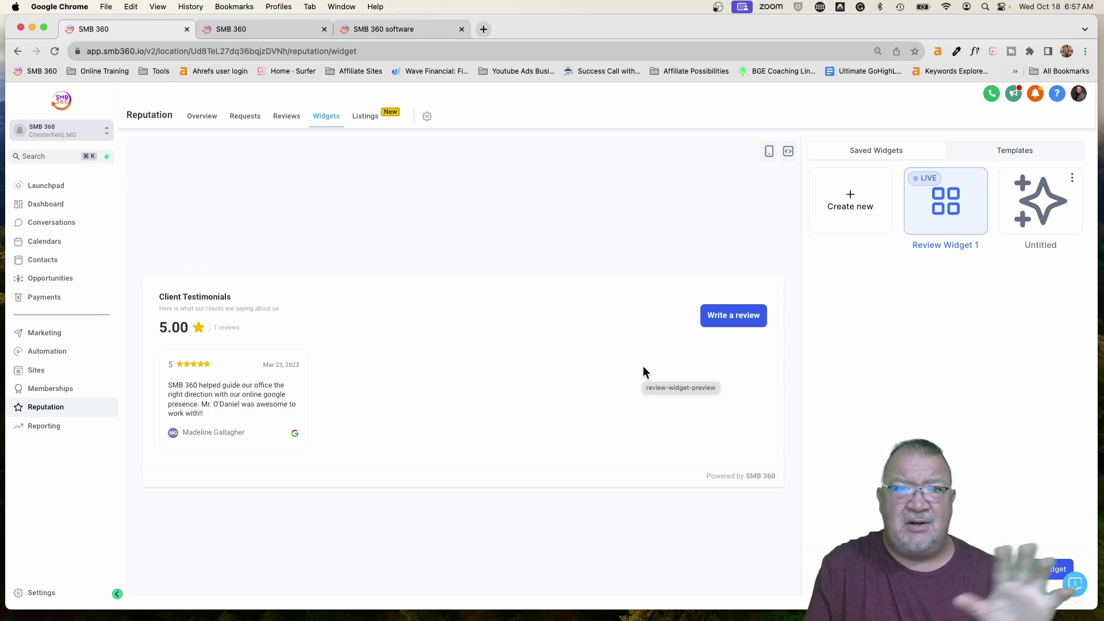
click(247, 29)
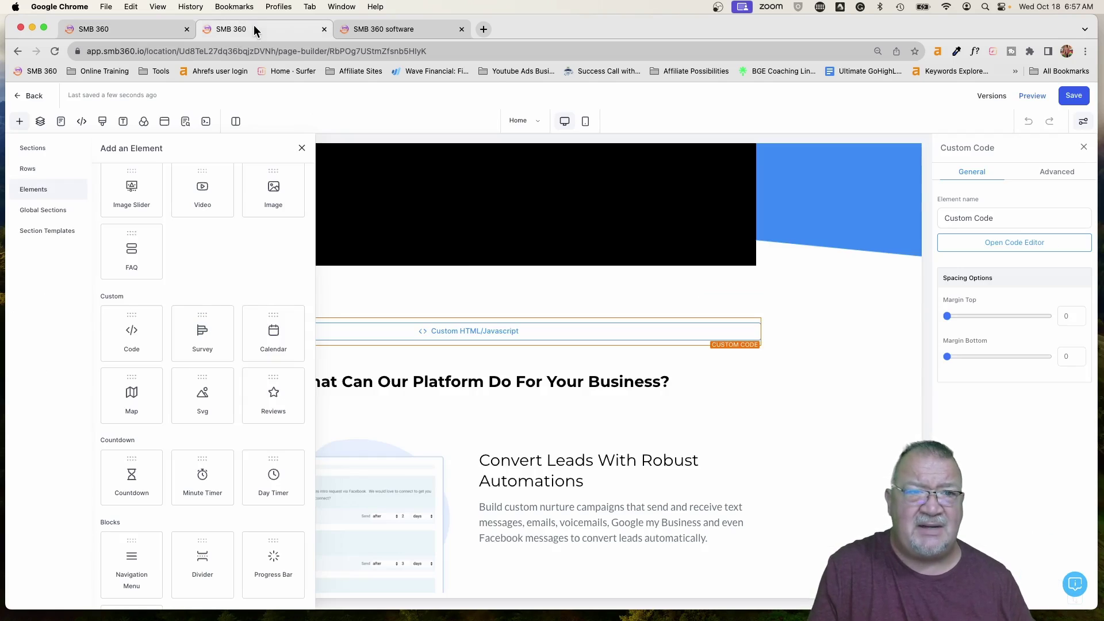
click(395, 27)
click(55, 52)
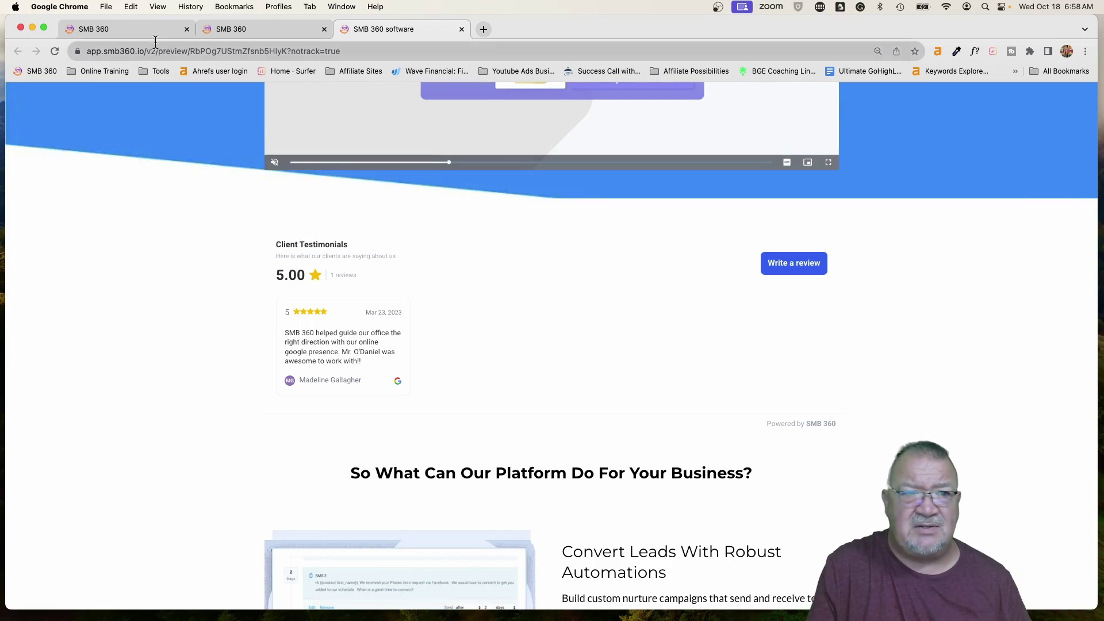
click(118, 30)
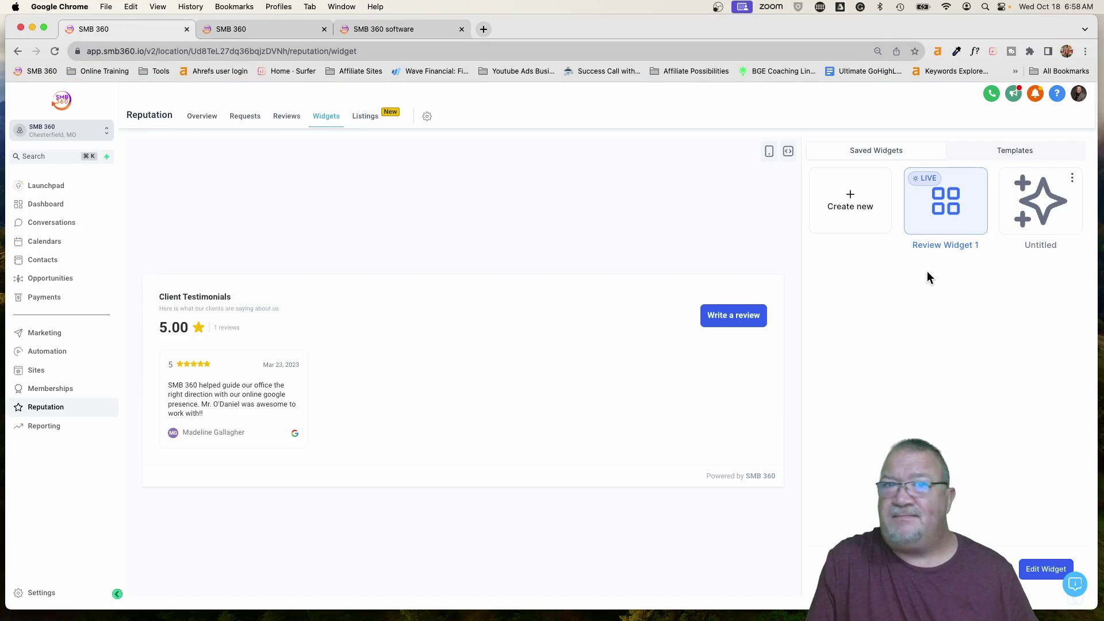